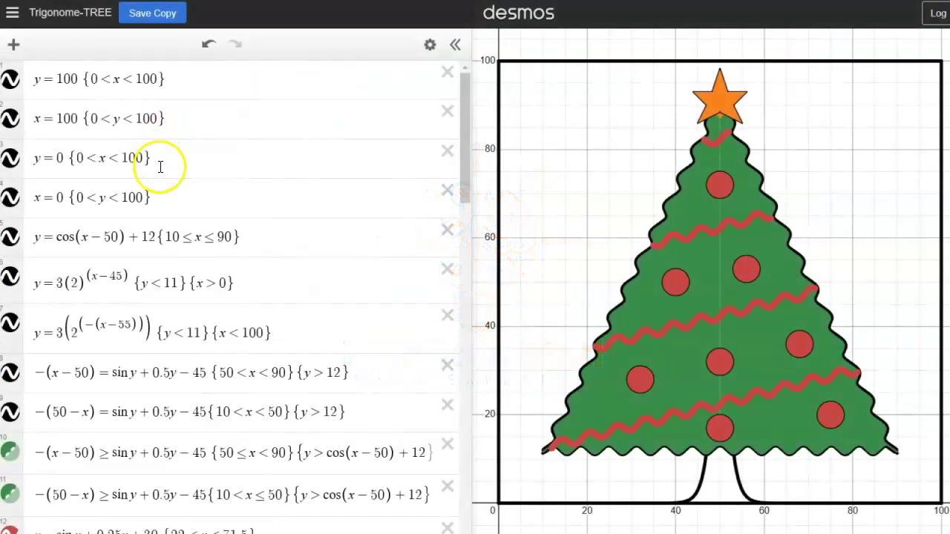
Step: Look through the whole list of expressions that make up the tree drawing
scroll(159, 163, down, 5)
scroll(173, 195, down, 8)
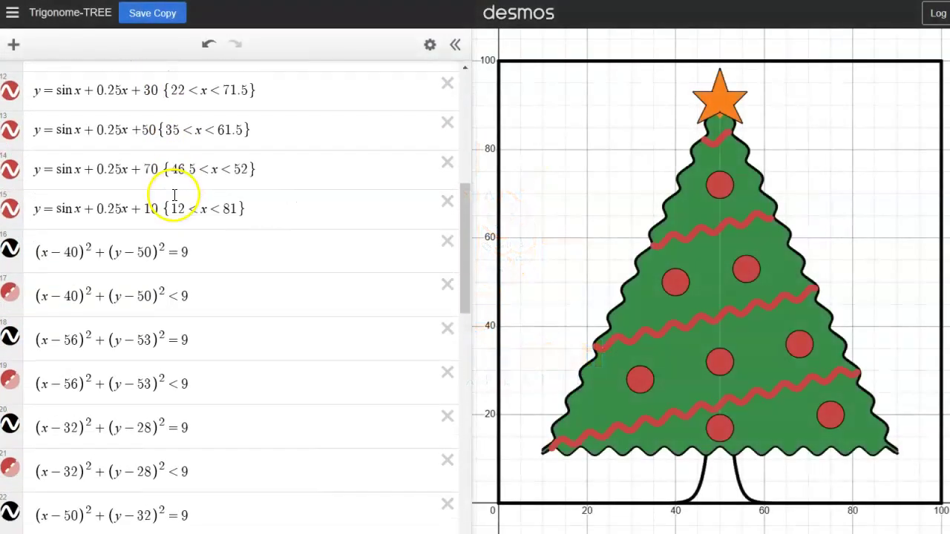
scroll(178, 203, down, 8)
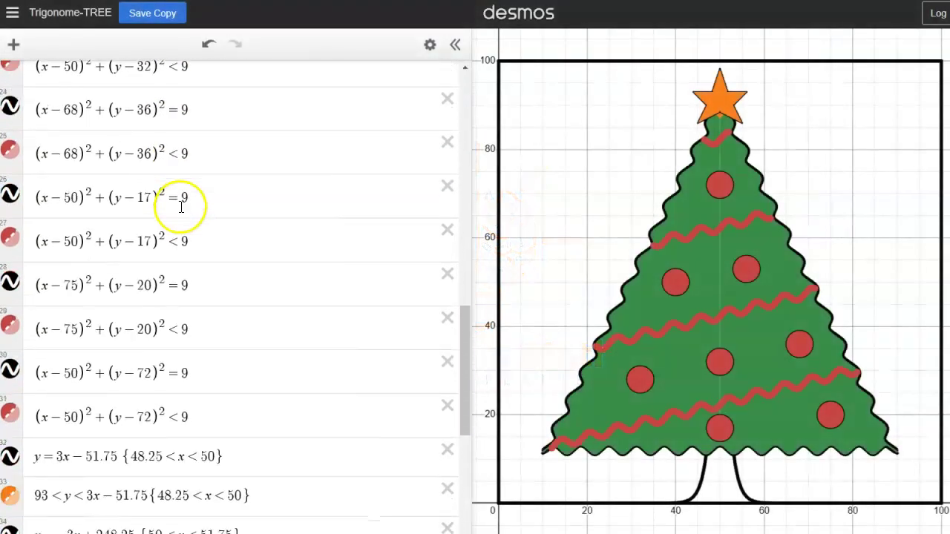
scroll(184, 216, down, 5)
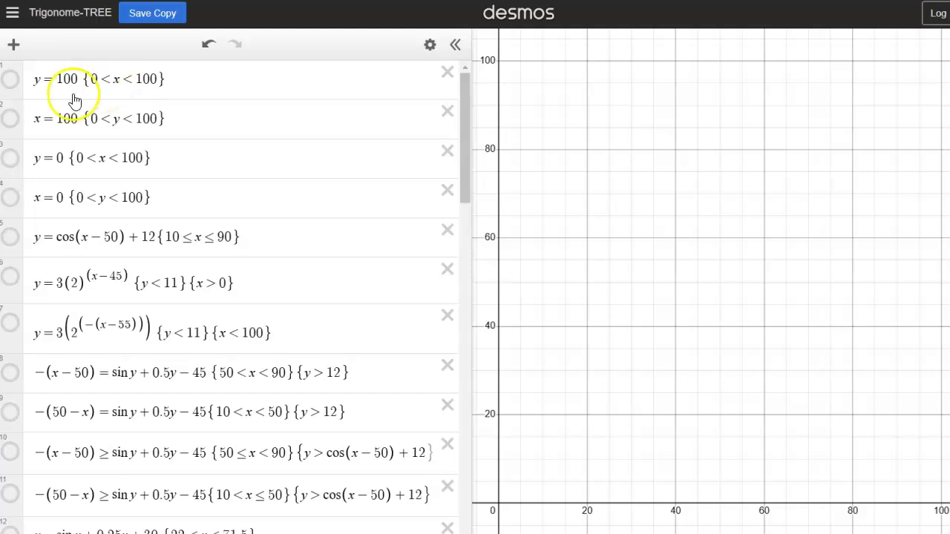
Step: Show the four border lines of the square: y = 100, x = 100, y = 0 and x = 0
click(11, 79)
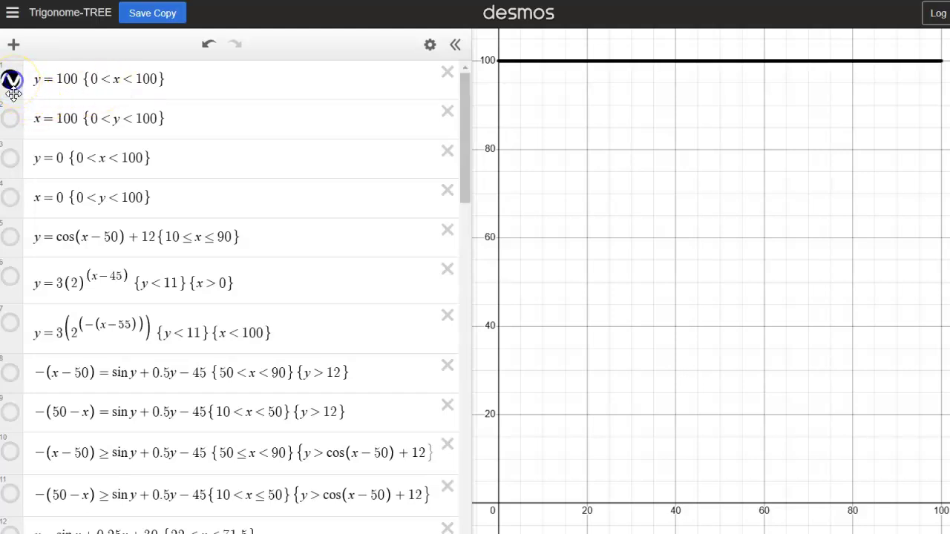
click(12, 120)
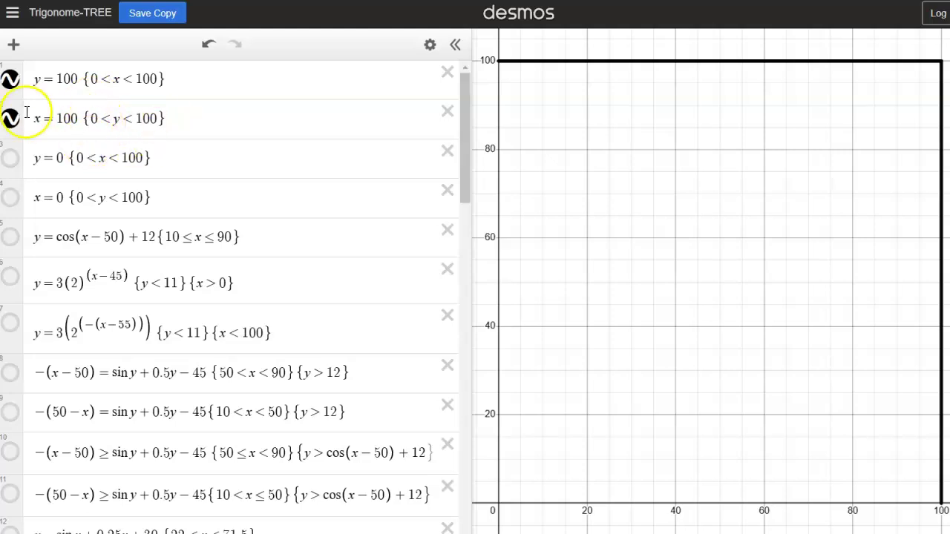
click(11, 158)
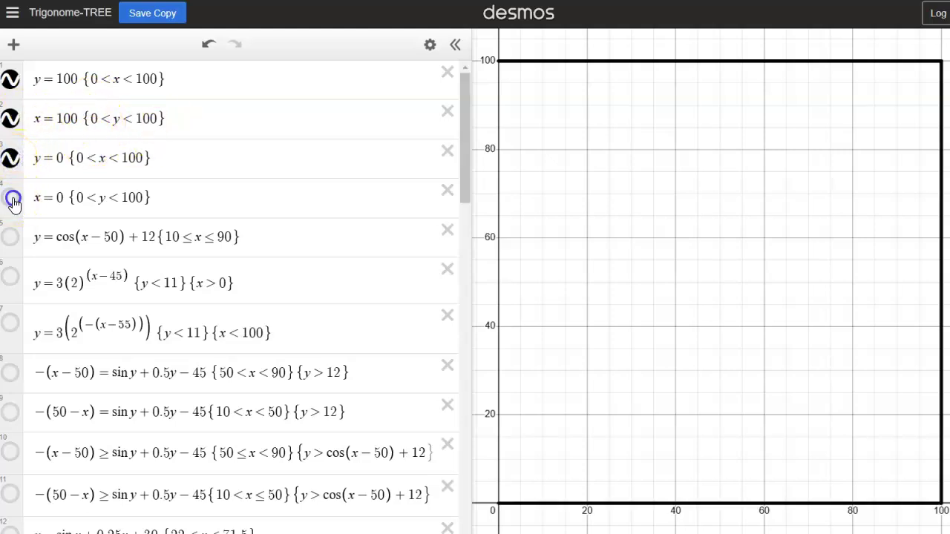
click(12, 199)
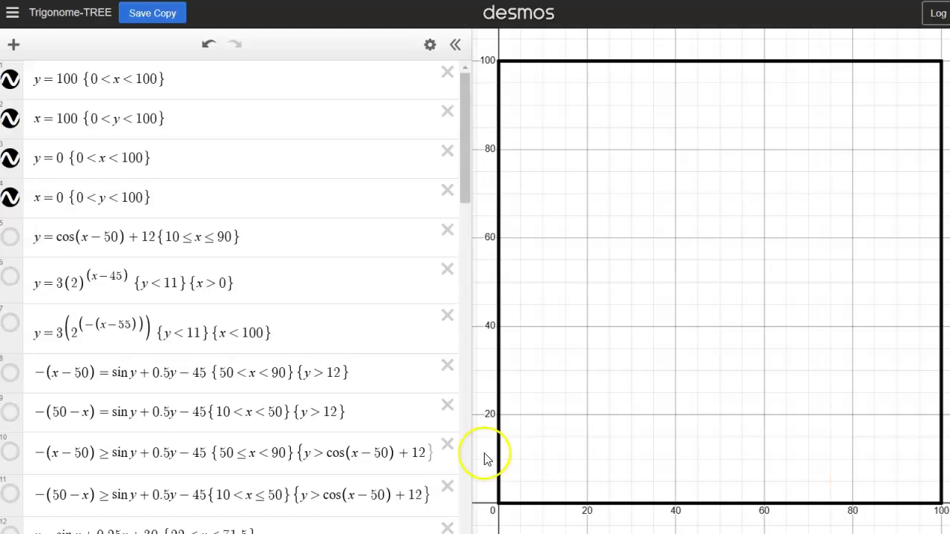
Step: Show the cosine wave along the tree's base and the two exponential curves that form the trunk
click(9, 237)
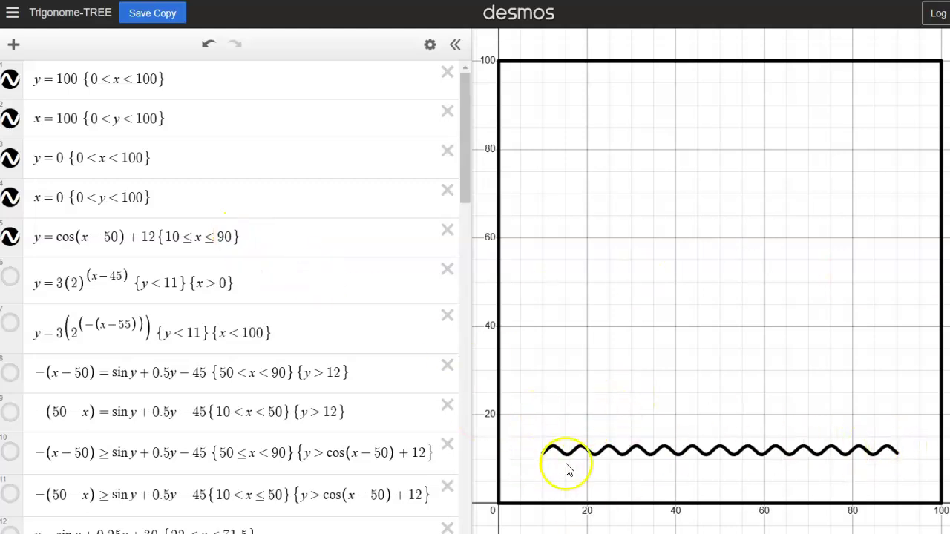
click(9, 282)
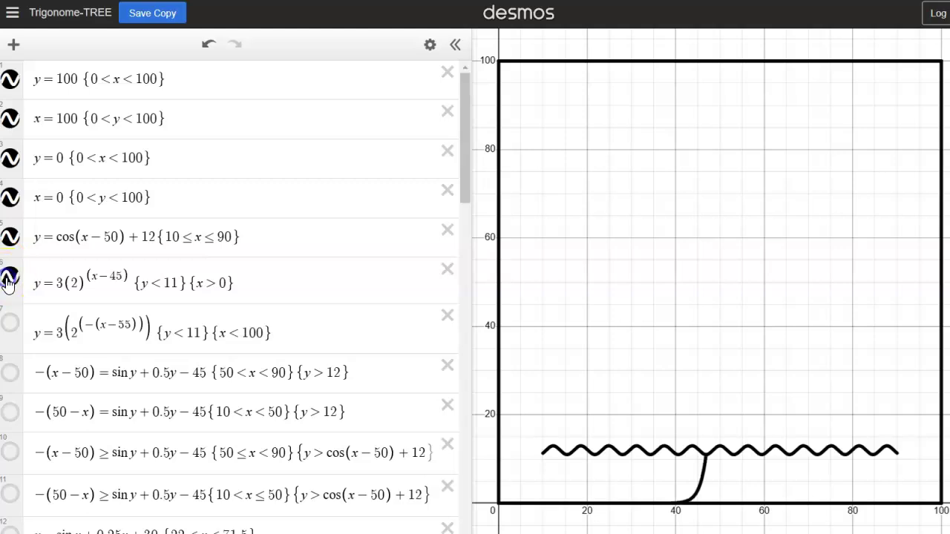
click(10, 327)
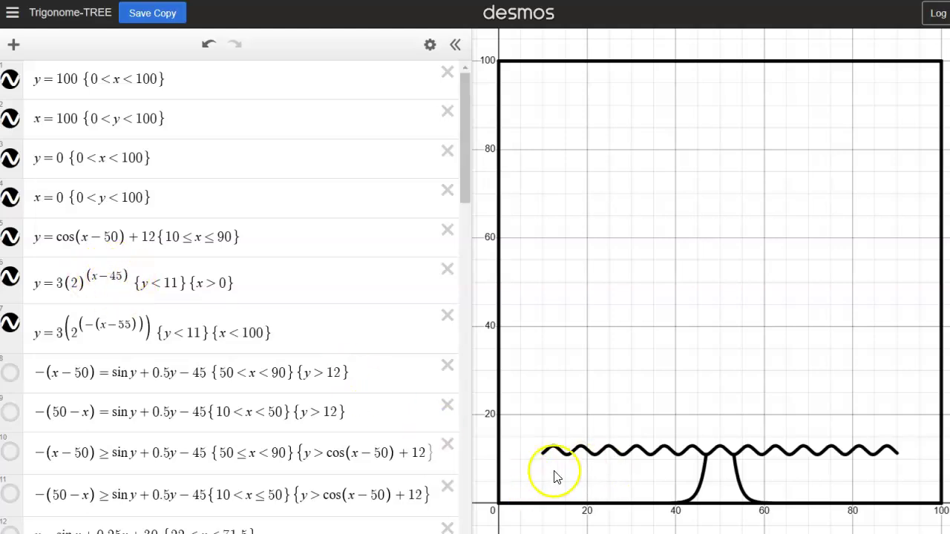
Step: Clear the horizontal shift in the left trunk curve's exponent and re-enter it as 45
click(121, 277)
key(BackSpace)
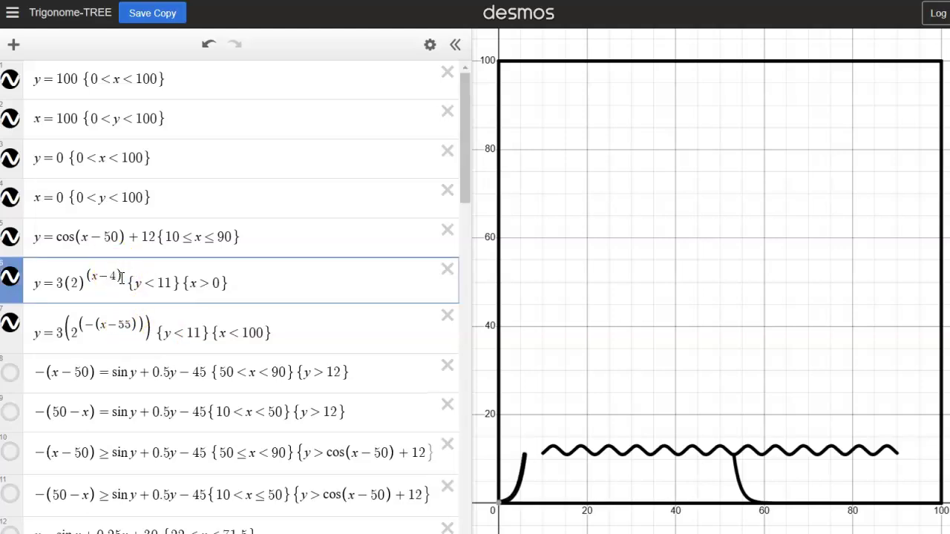
key(BackSpace)
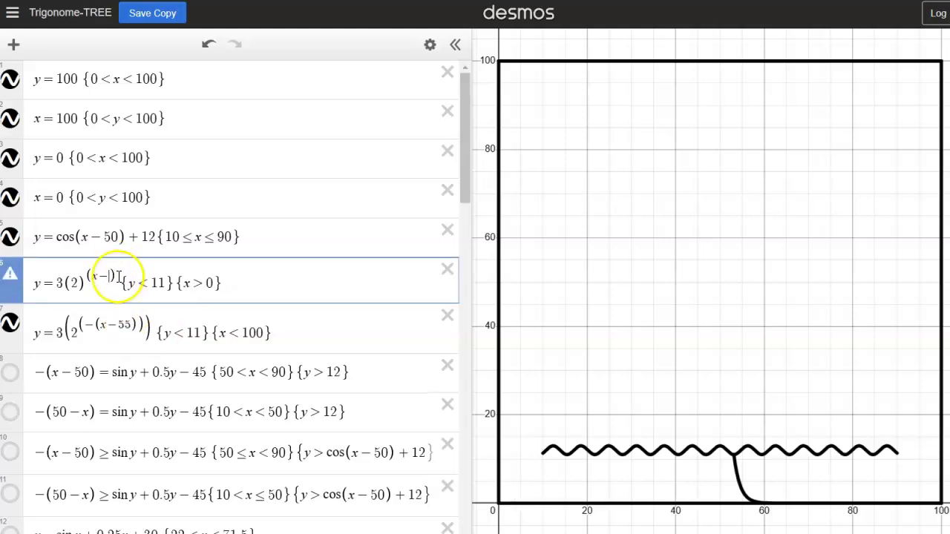
text(4)
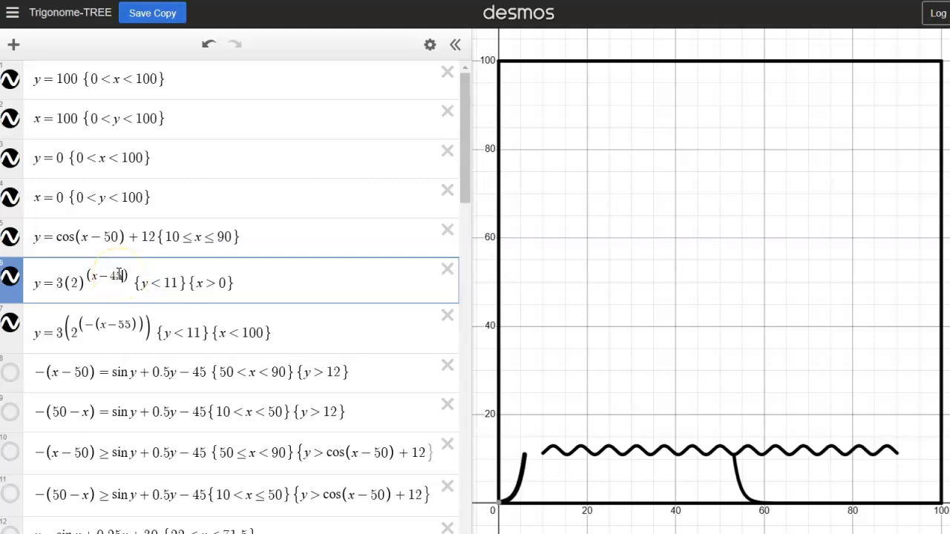
text(5)
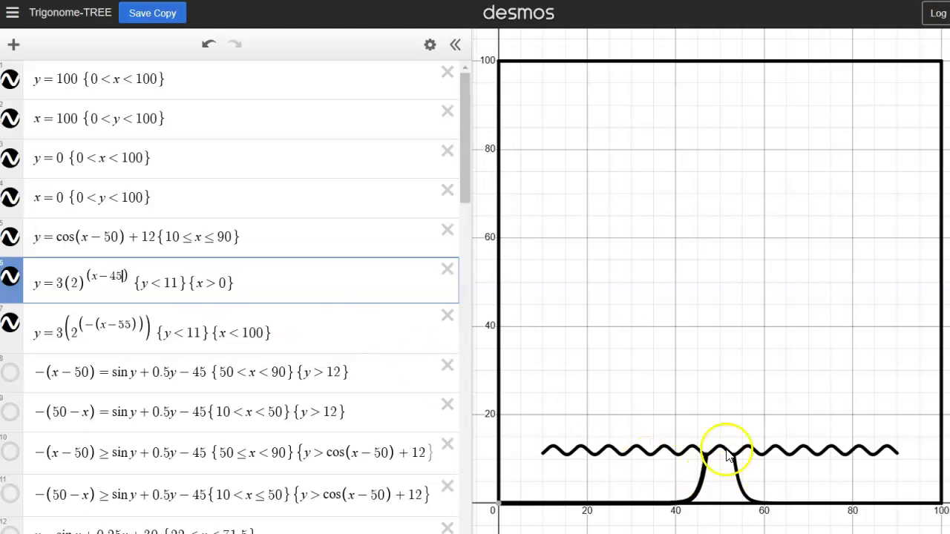
click(720, 421)
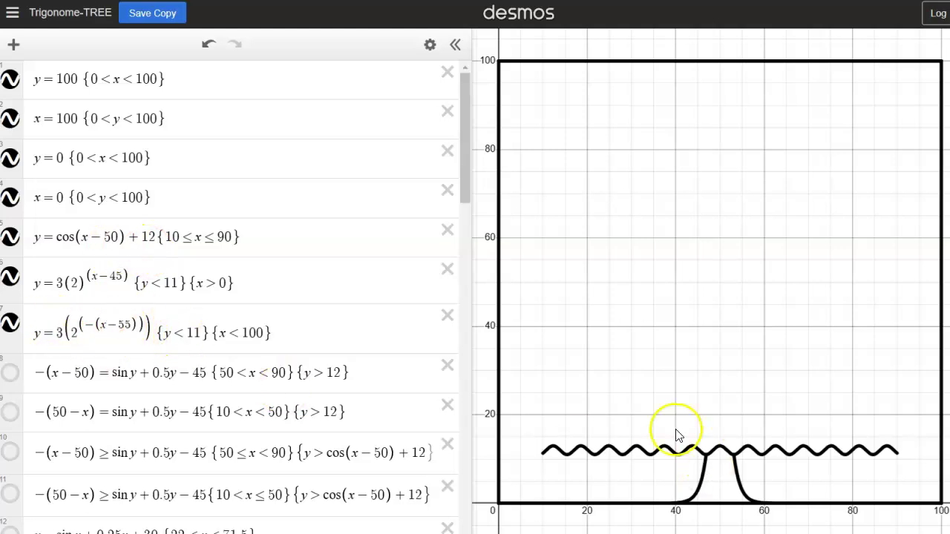
Step: Try 45 as the horizontal shift in the right trunk curve's exponent and restore it to 55
click(93, 324)
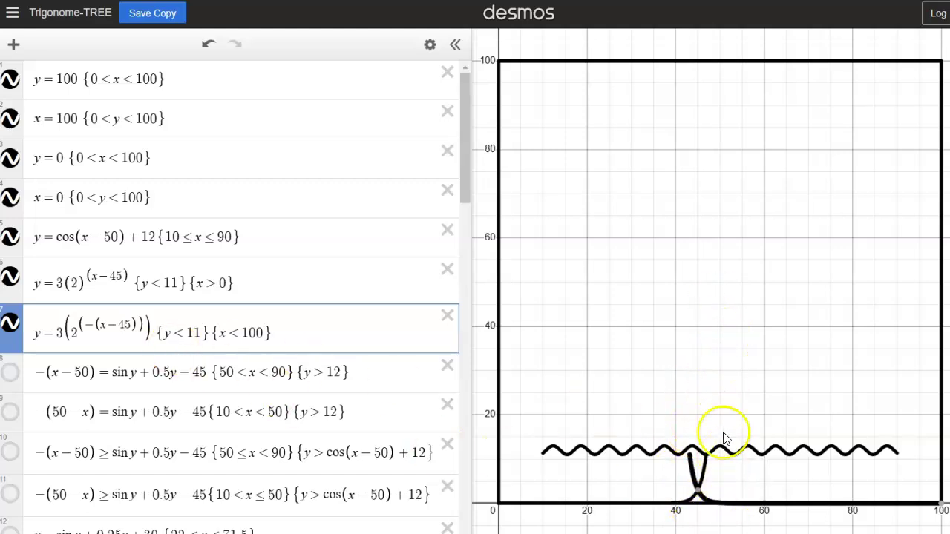
click(131, 317)
key(BackSpace)
text(5)
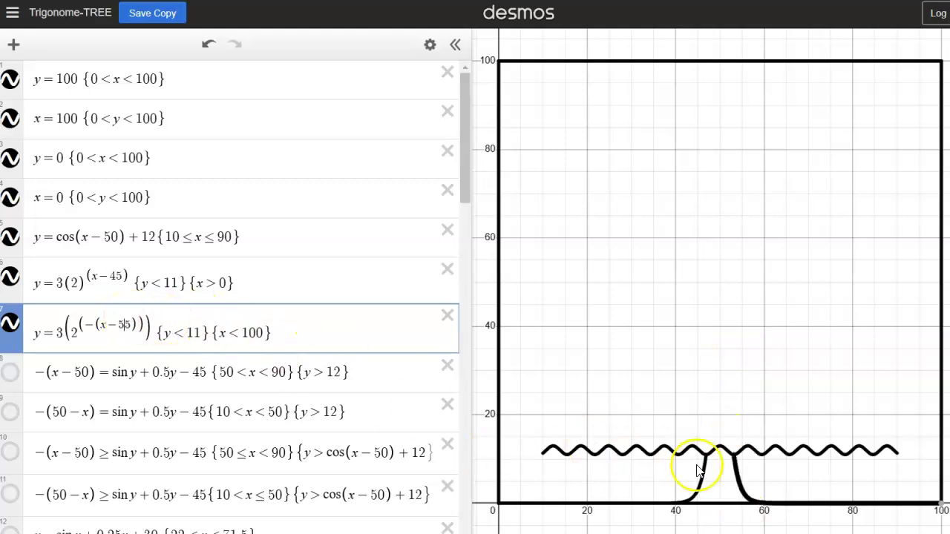
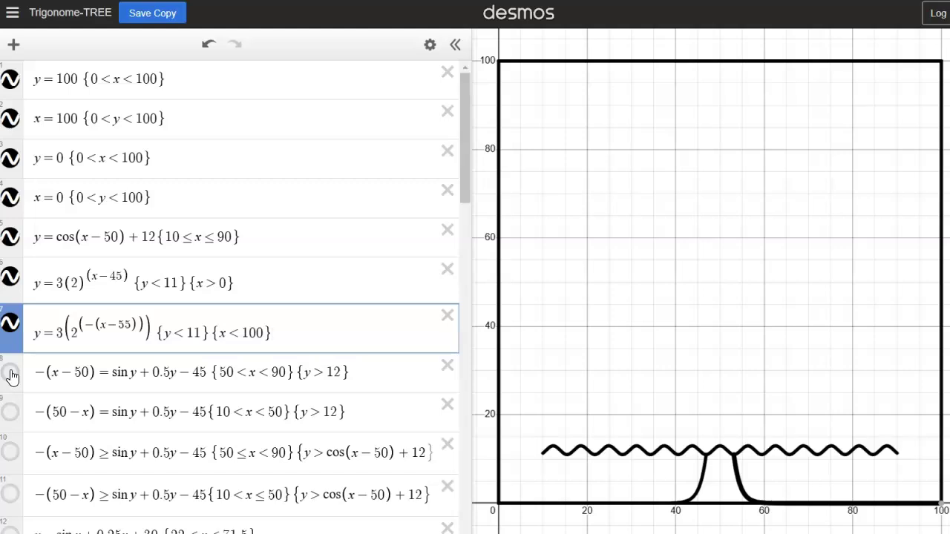
Step: Show the tree's wavy right edge, the curve −(x − 50) = sin y + 0.5y − 45
click(11, 374)
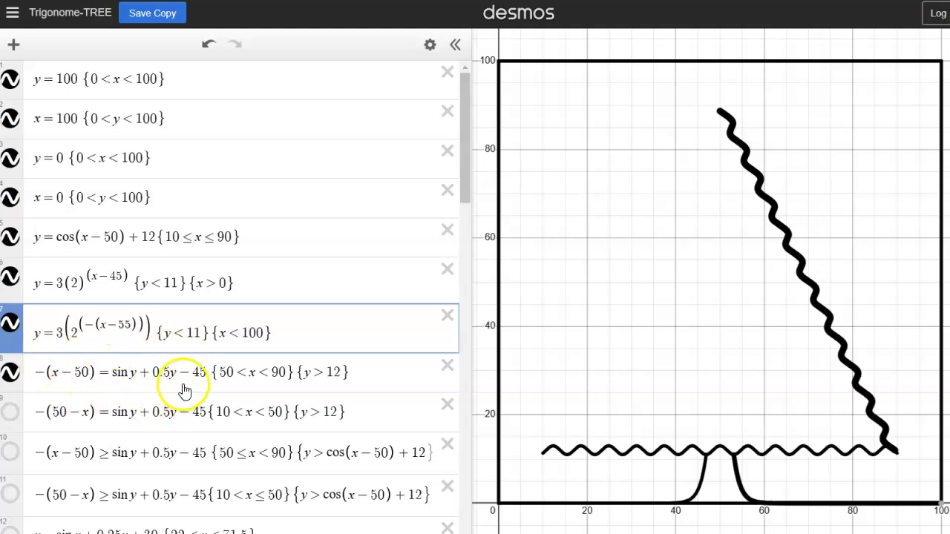
Step: Try 75 as the number subtracted from x in the right edge equation and restore it to 50
click(87, 372)
key(BackSpace)
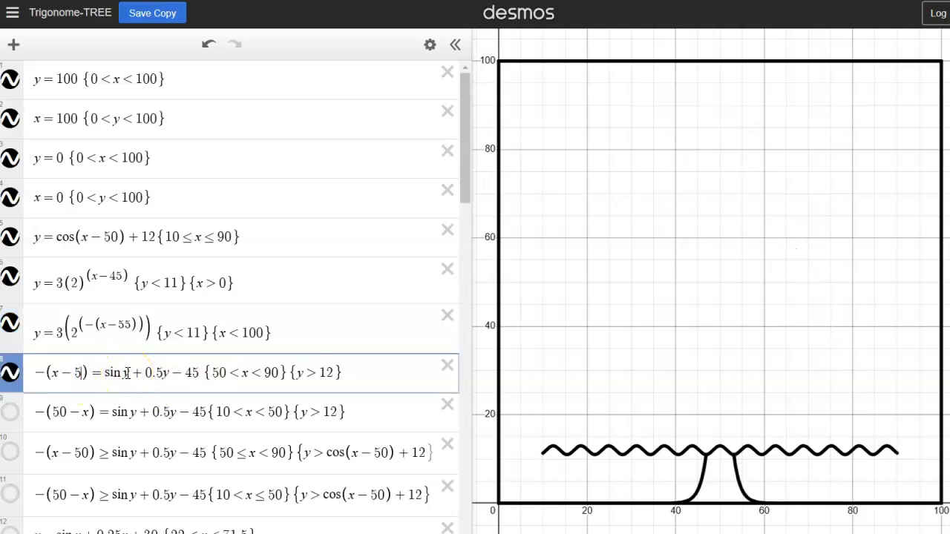
key(BackSpace)
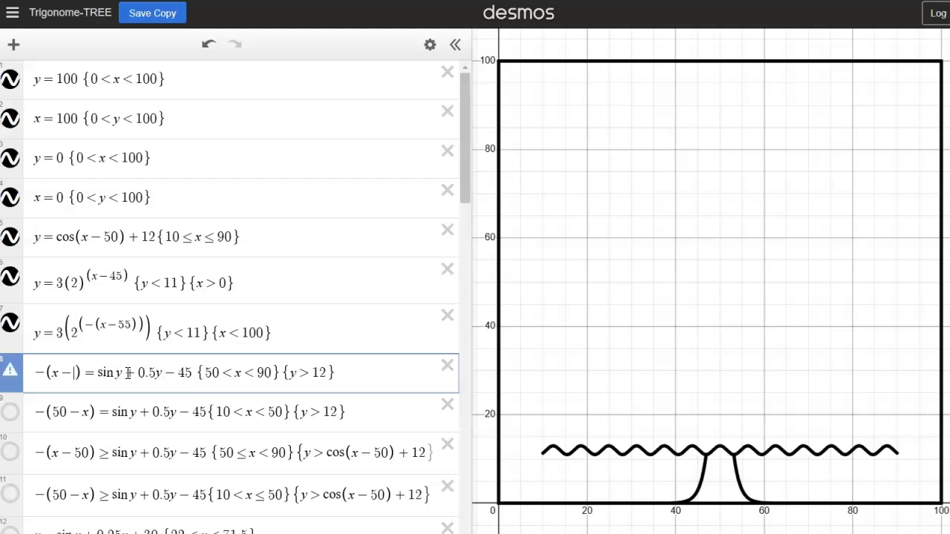
text(75)
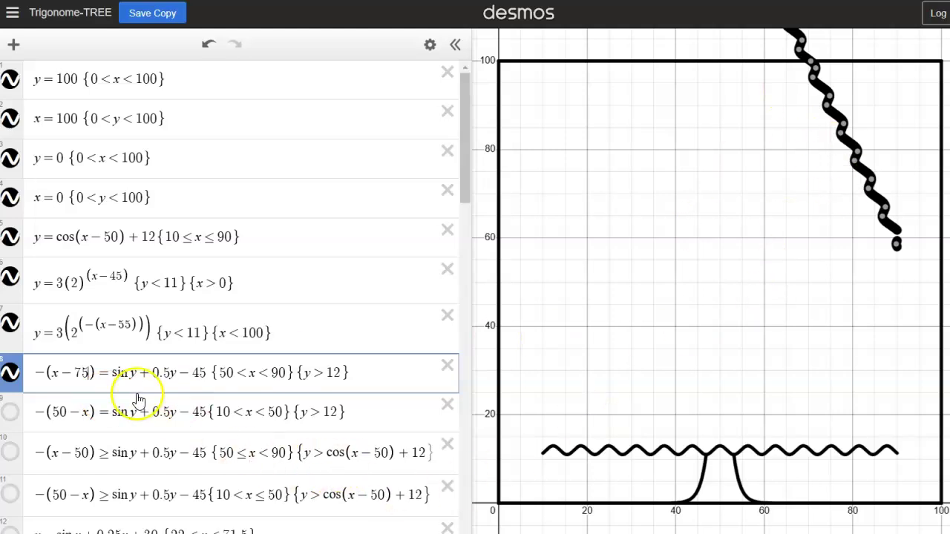
click(87, 371)
key(BackSpace)
key(BackSpace)
text(50)
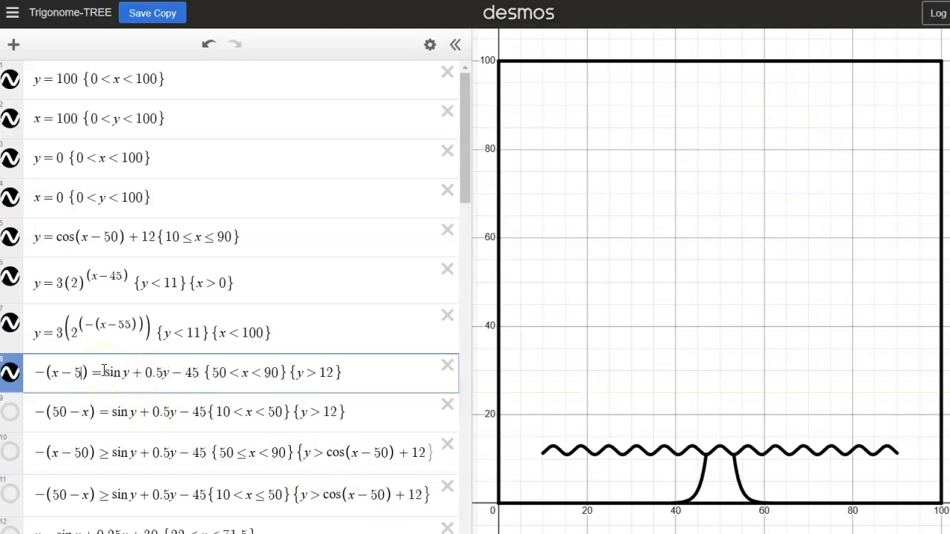
Step: Try 55 as the constant subtracted at the end of the right edge equation and restore it to 45
click(39, 372)
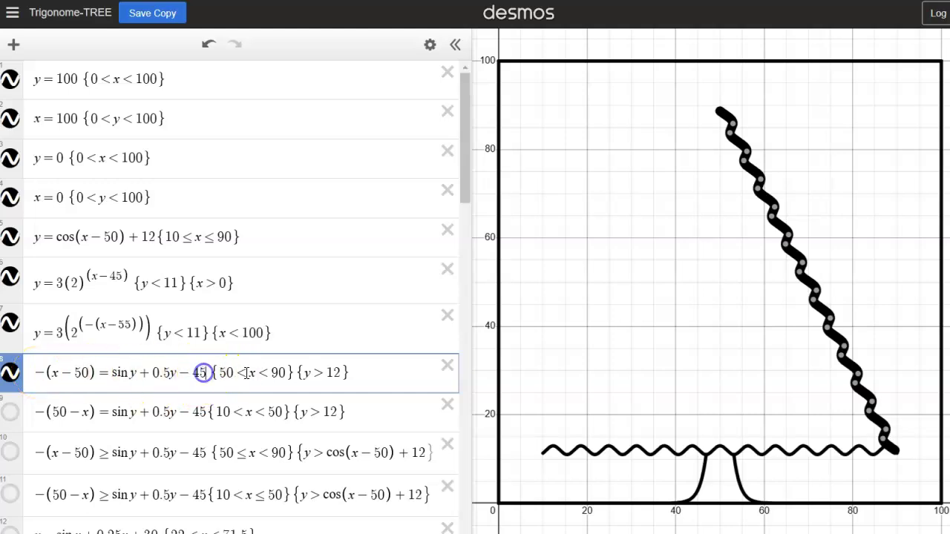
key(BackSpace)
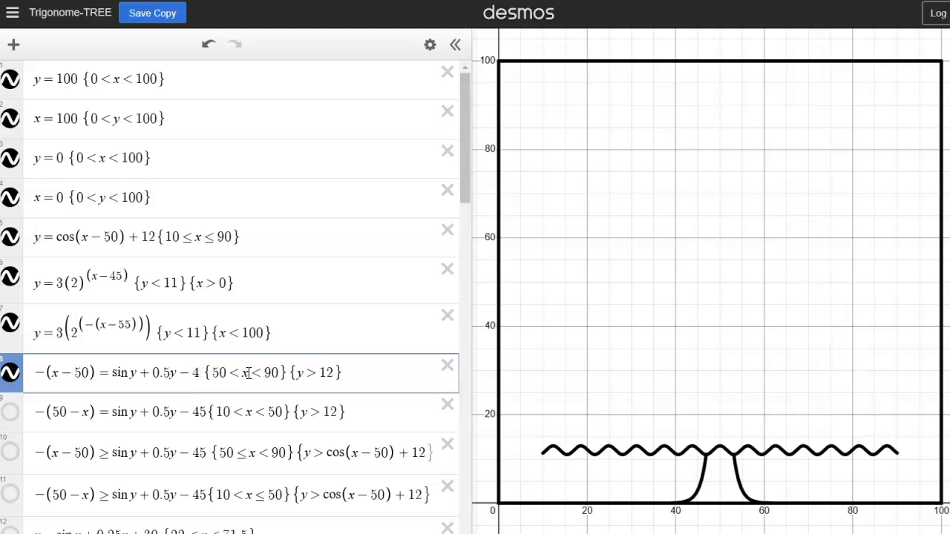
key(BackSpace)
text(55)
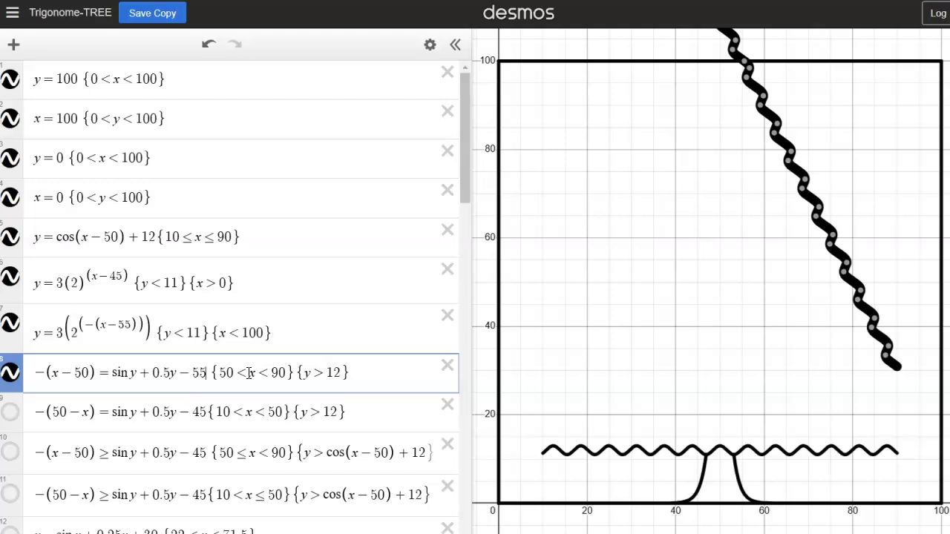
key(BackSpace)
key(BackSpace)
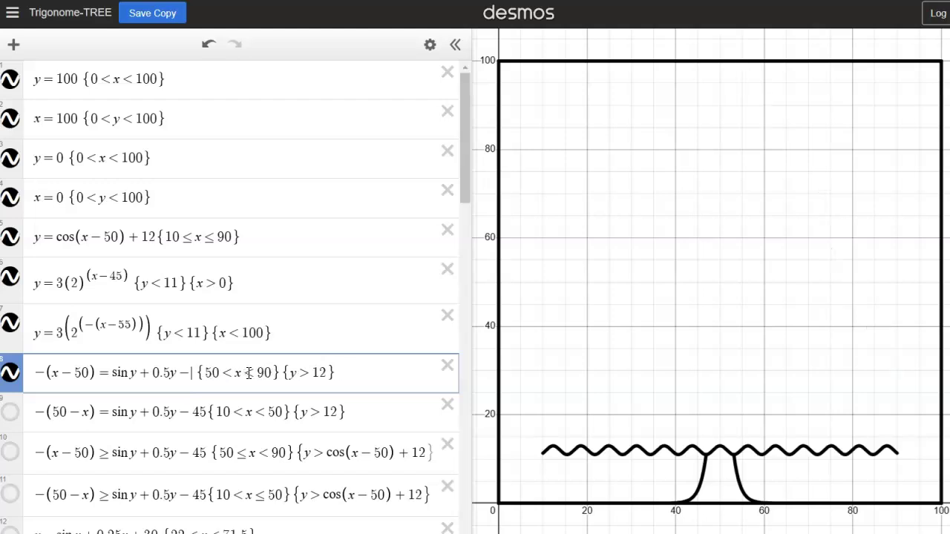
text(45)
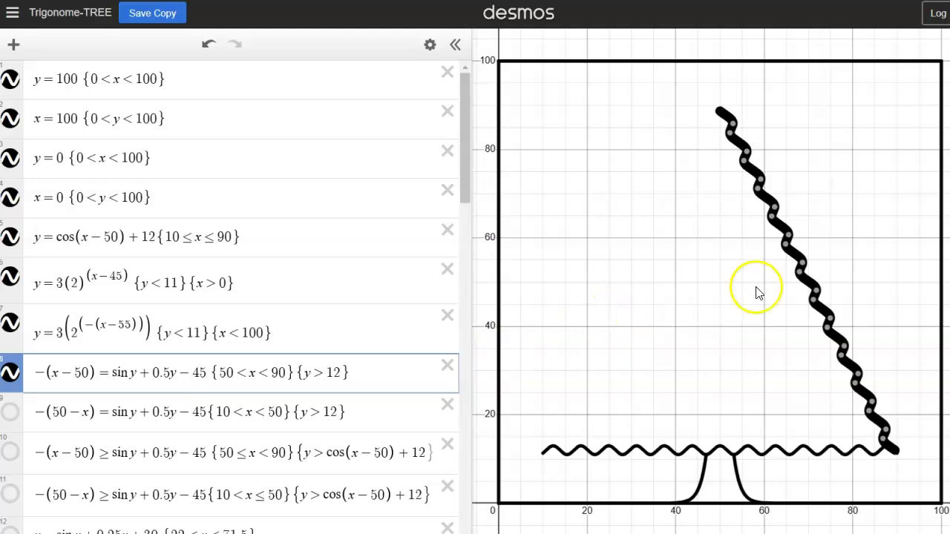
Step: Try editing the 50 < x < 90 restriction of the right edge equation and restore it
click(224, 371)
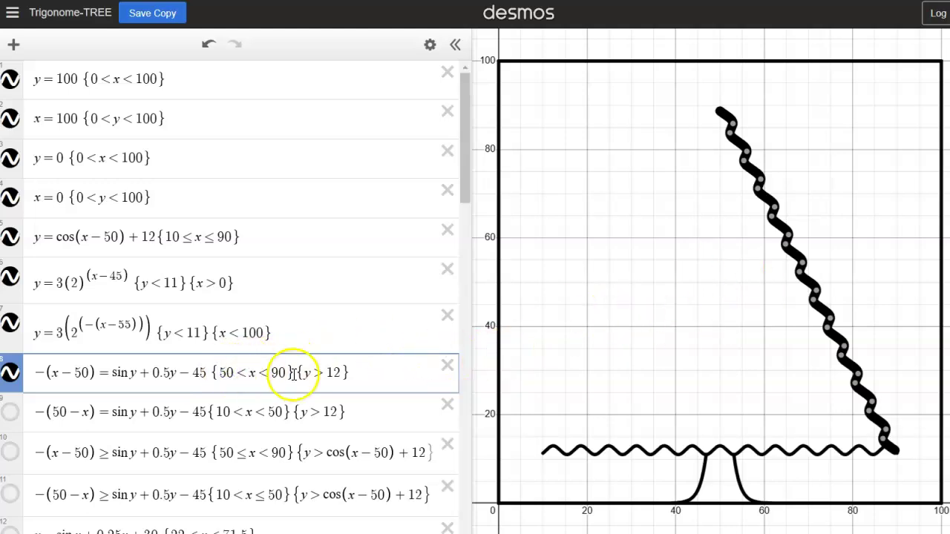
key(BackSpace)
text(4)
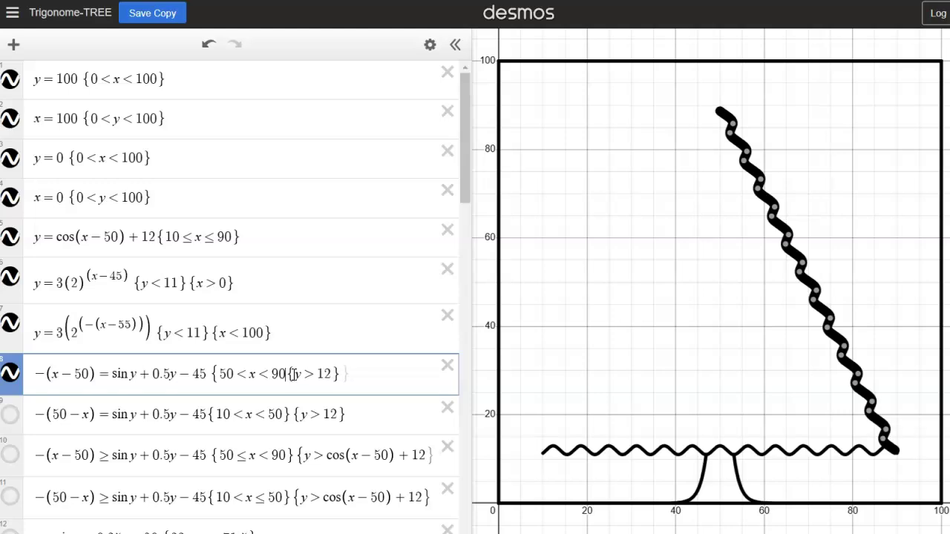
text(})
click(148, 364)
click(225, 375)
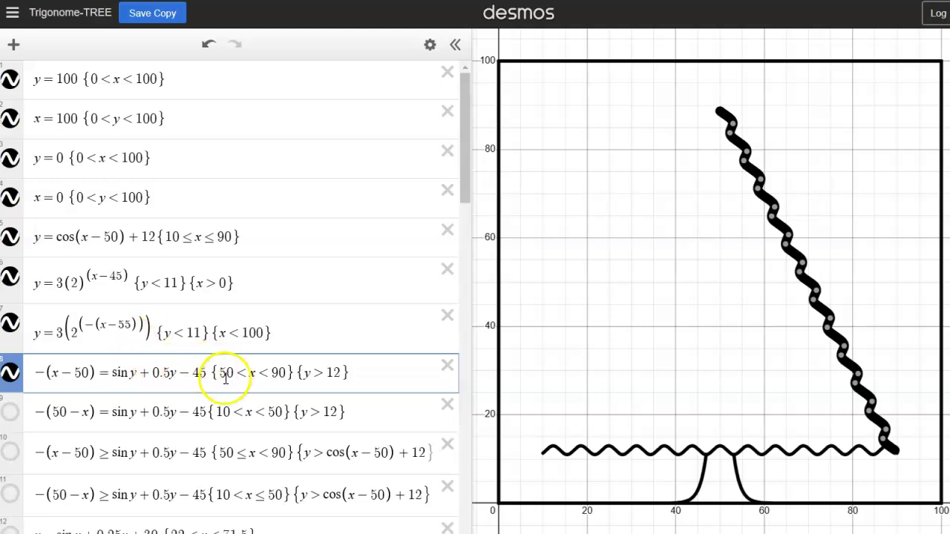
key(BackSpace)
text(4)
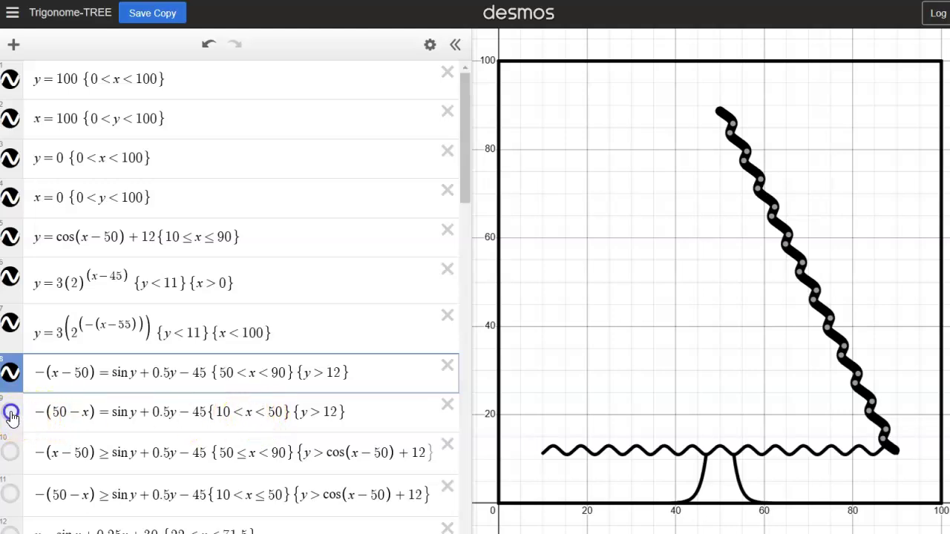
Step: Show the tree's wavy left edge, the curve −(50 − x) = sin y + 0.5y − 45
click(10, 412)
click(748, 148)
click(720, 106)
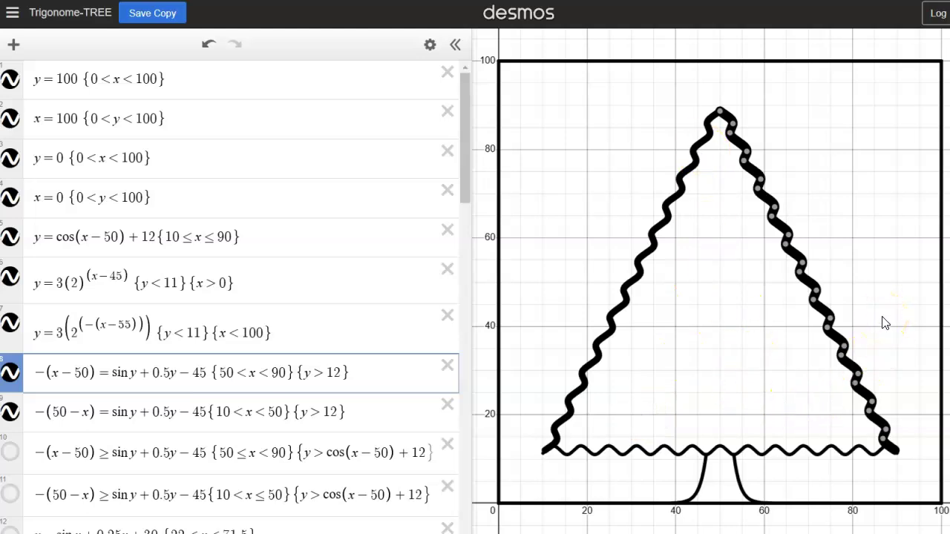
Step: Remove the y > 12 restriction from the tree's right edge equation
scroll(302, 276, down, 1)
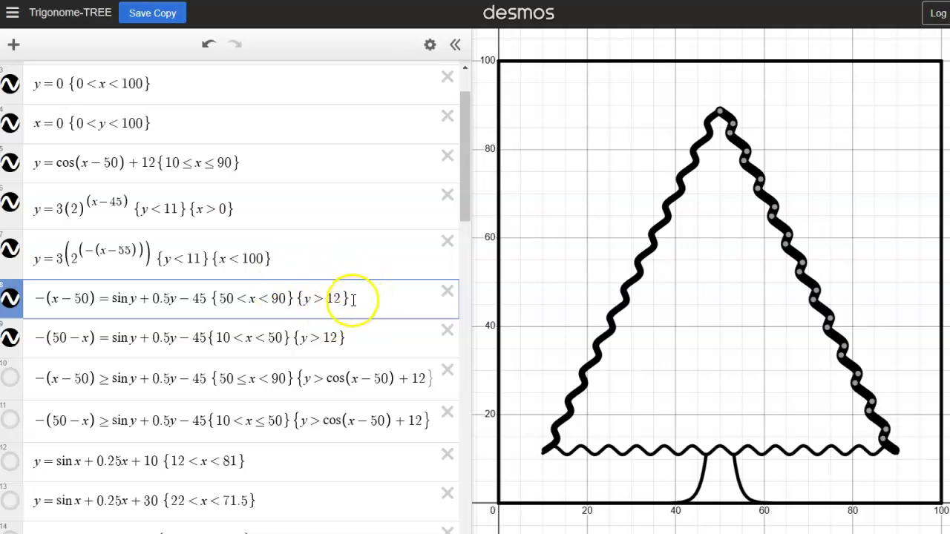
drag(353, 300, 319, 301)
key(BackSpace)
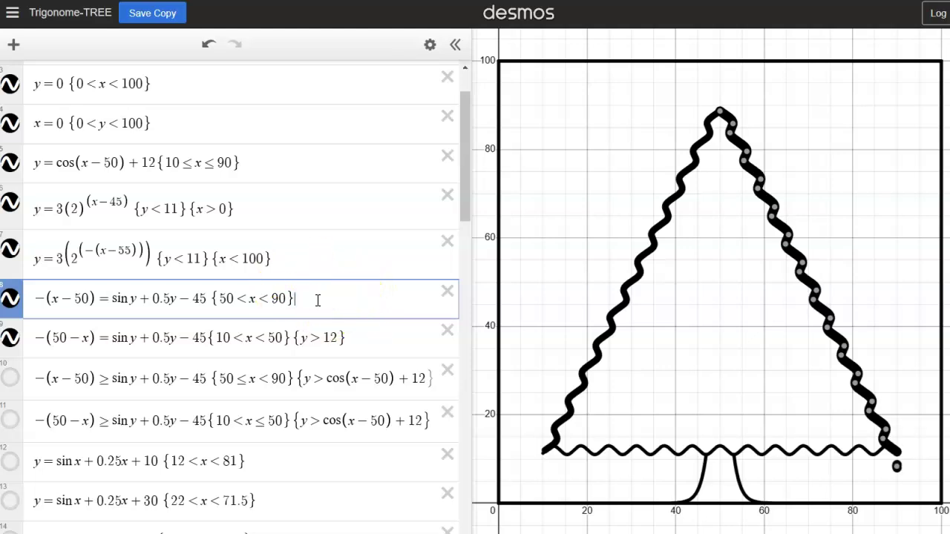
Step: Add the restriction {y > 12} back to the end of the tree's right edge equation
mouse_move(774, 210)
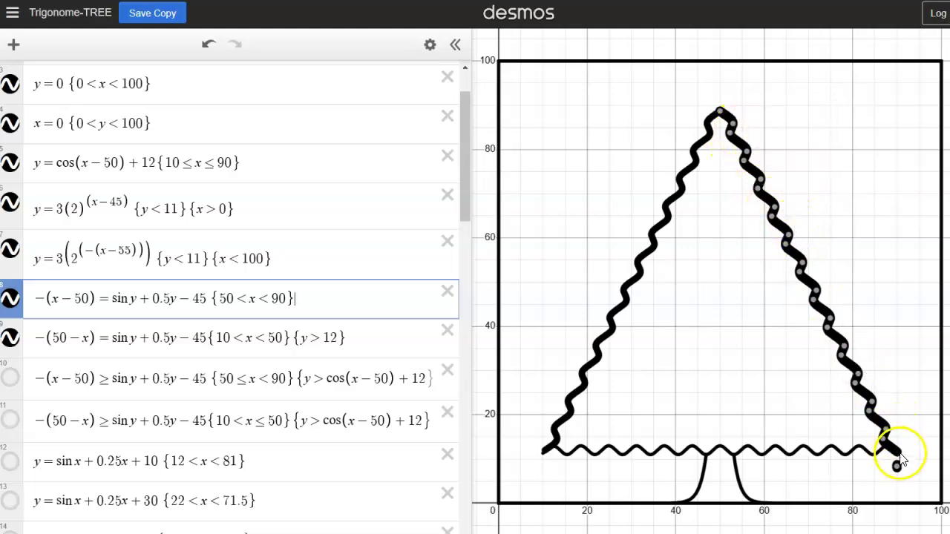
mouse_move(898, 476)
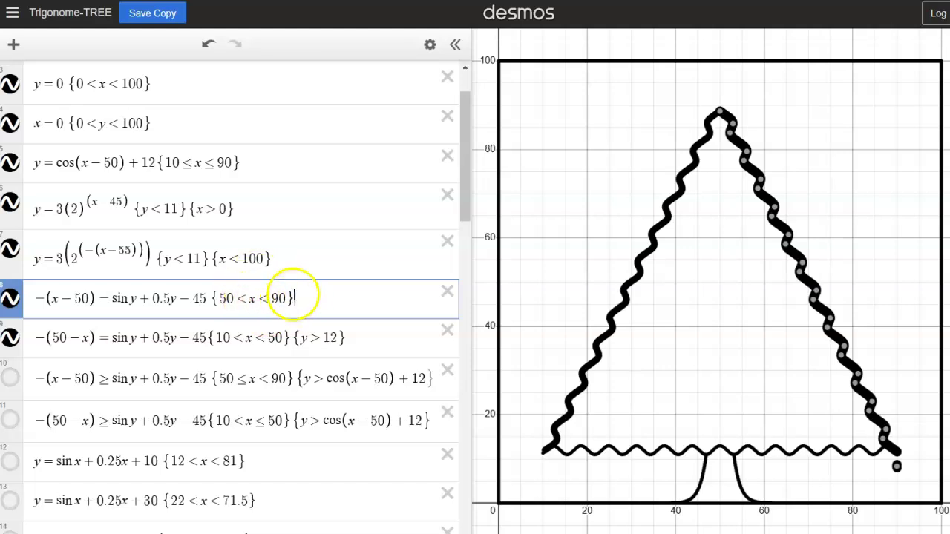
click(898, 467)
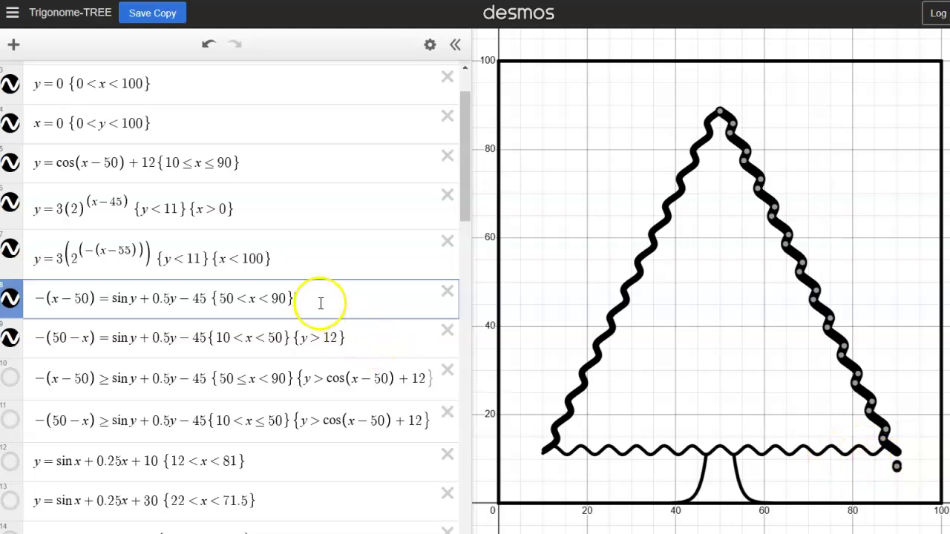
text({y>12)
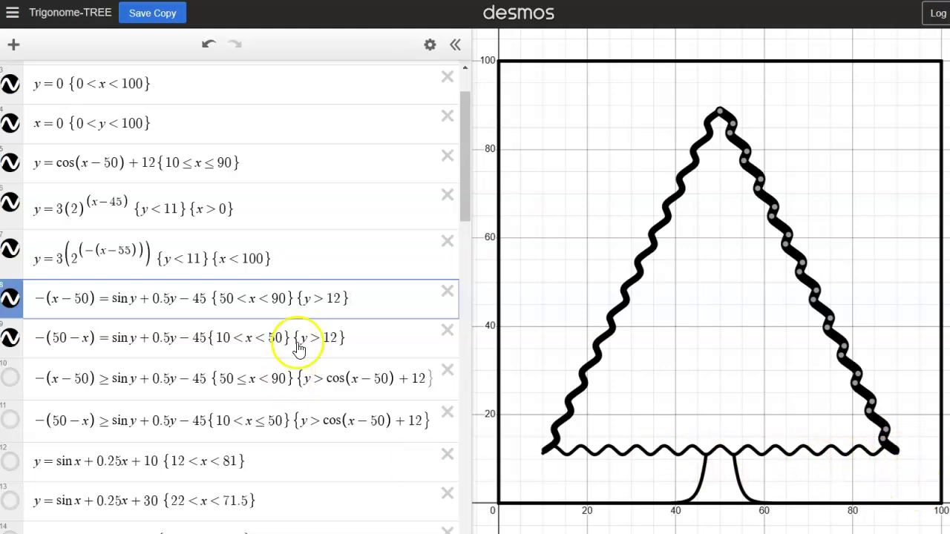
Step: Try removing the y > 12 restriction from the tree's left edge equation and restore it
drag(361, 336, 320, 336)
key(BackSpace)
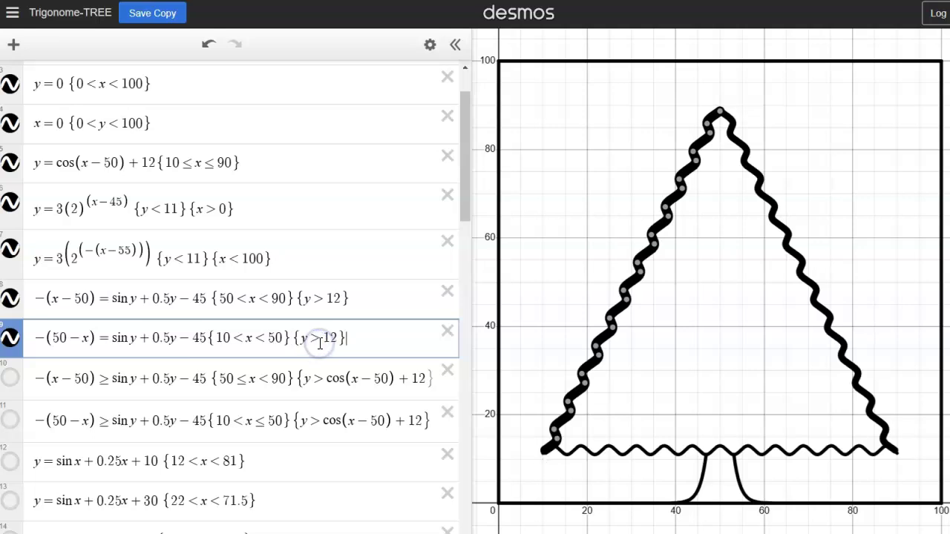
key(Escape)
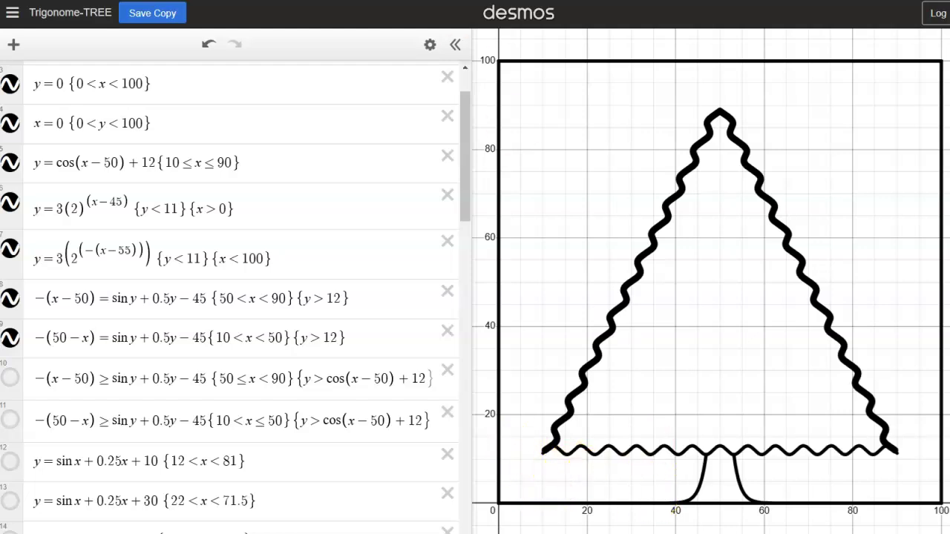
Step: Try a line thickness of 5 for the tree's right edge and set it back to 10
scroll(233, 297, up, 1)
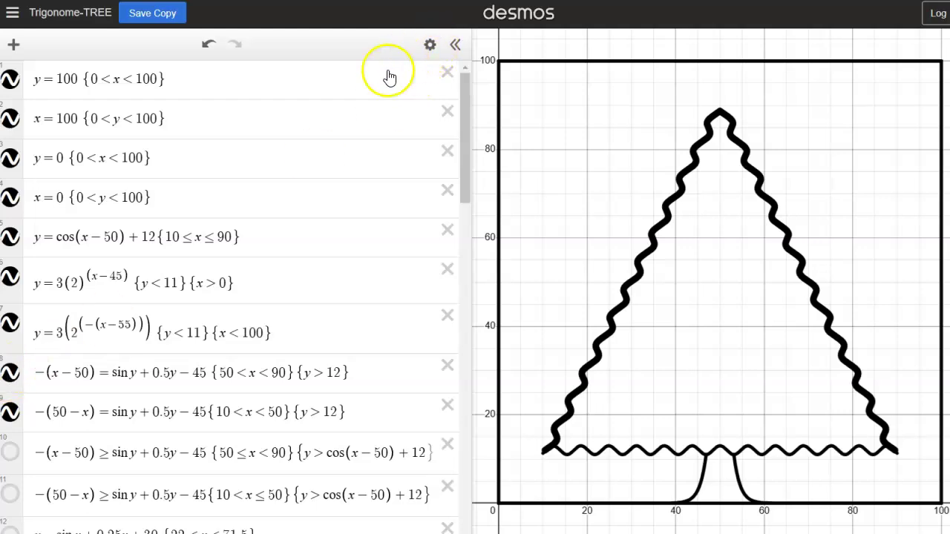
click(429, 47)
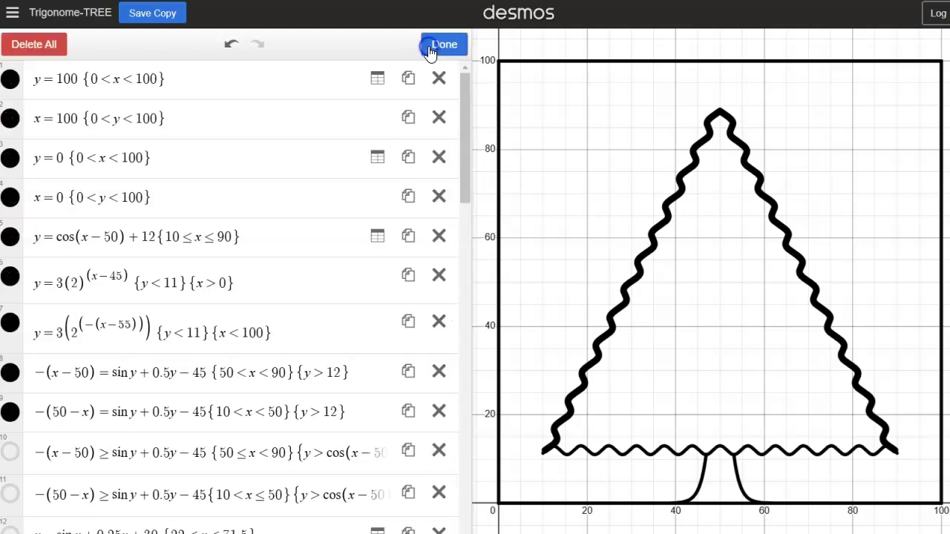
click(12, 377)
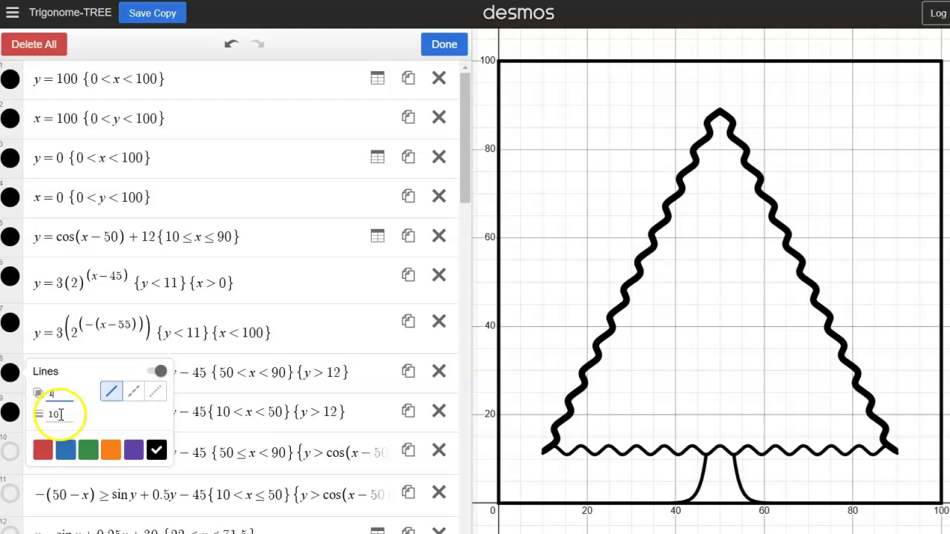
key(BackSpace)
key(BackSpace)
text(3)
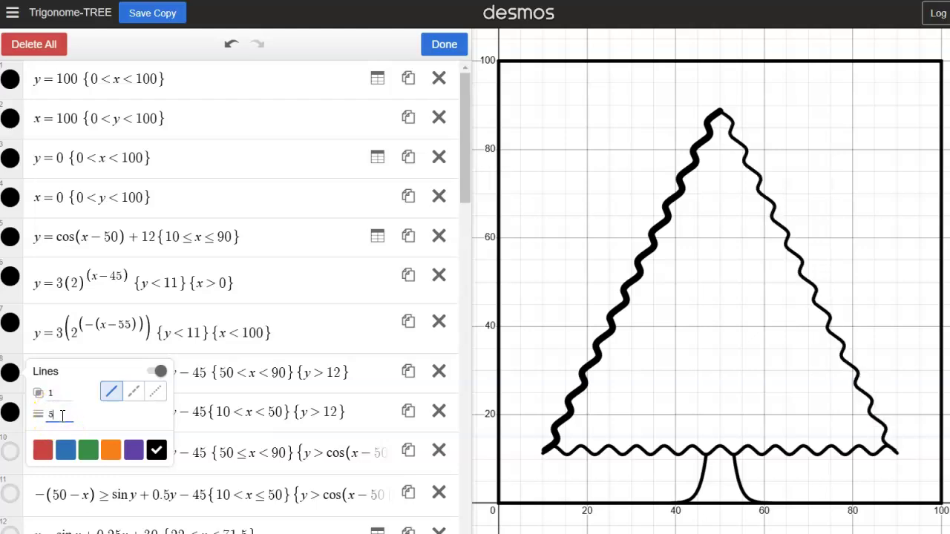
key(BackSpace)
text(10)
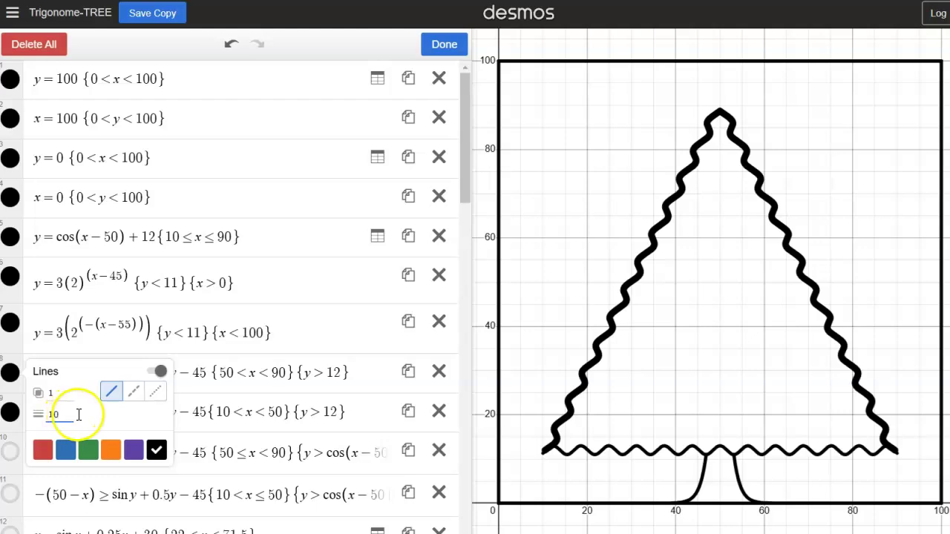
Step: Try the dashed and dotted line styles on the tree's right edge, return it to solid and leave the list editing mode
click(137, 394)
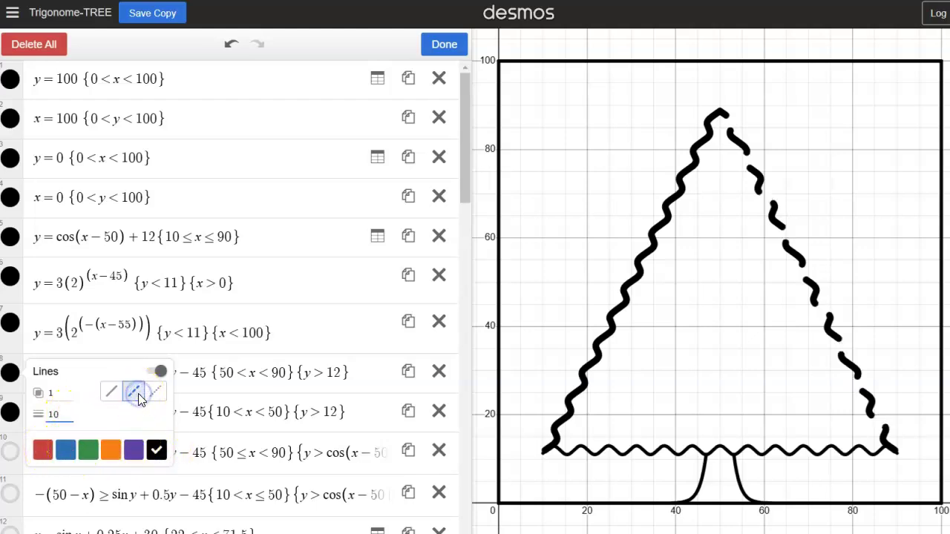
click(153, 393)
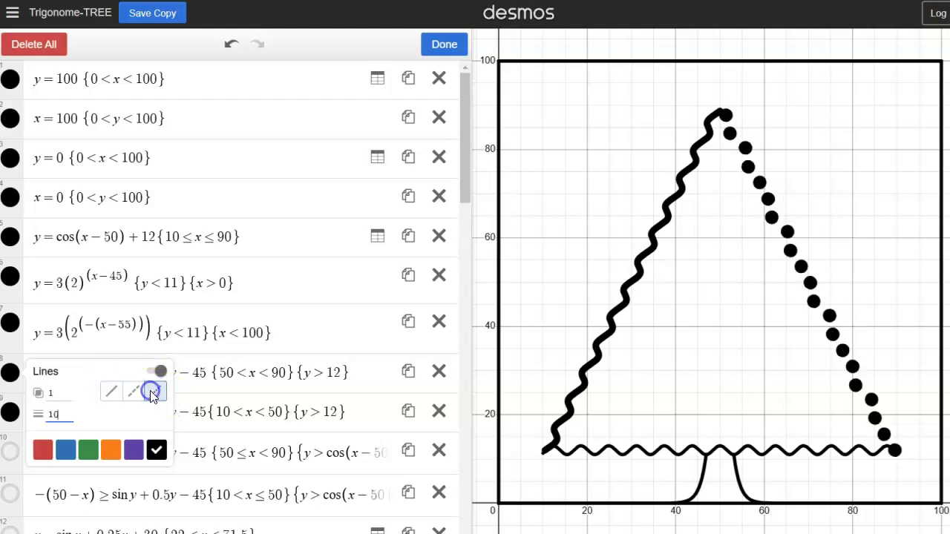
click(112, 392)
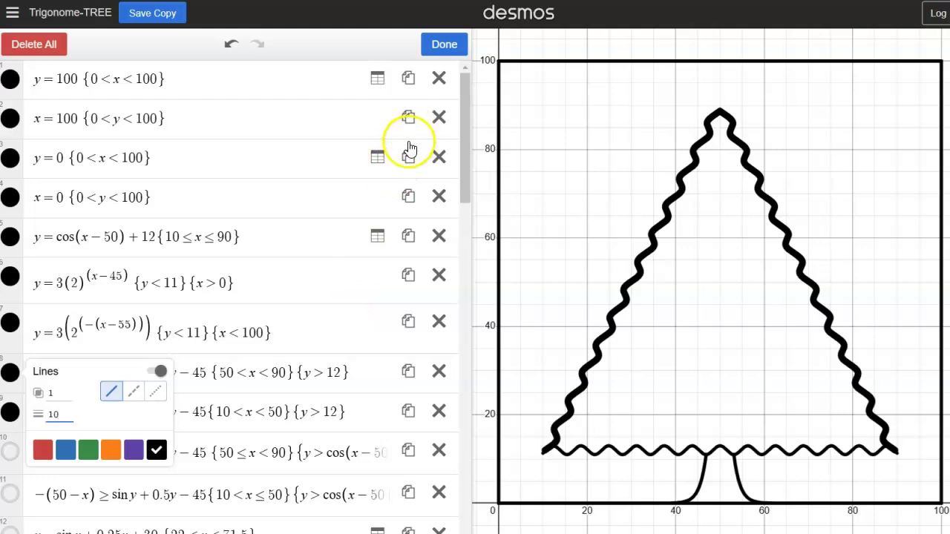
click(328, 289)
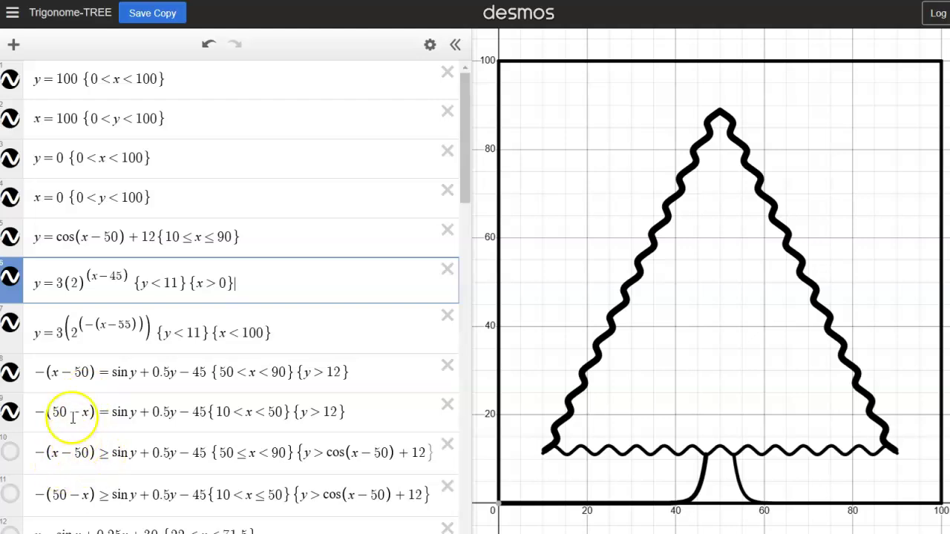
Step: Show the green shading of the tree's right half and test its main inequality with ≤ before restoring ≥
click(11, 453)
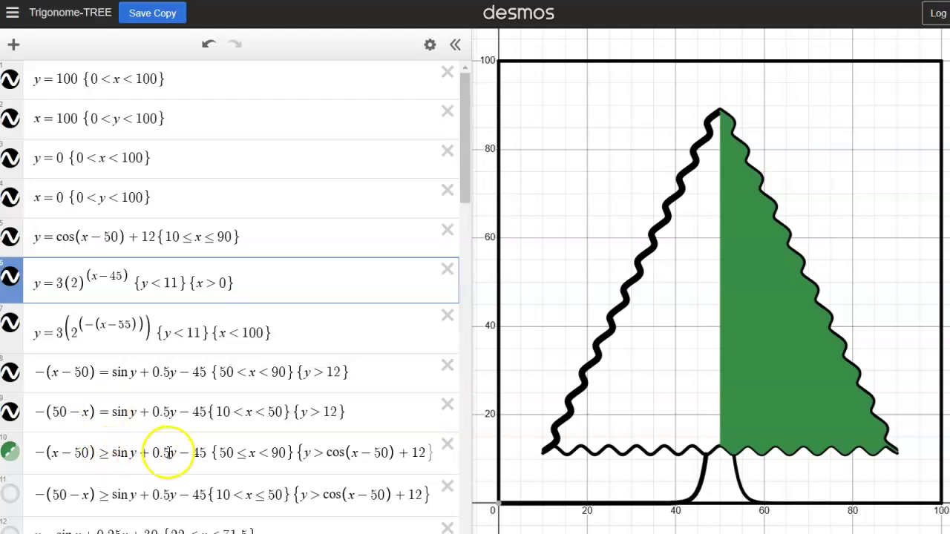
click(108, 452)
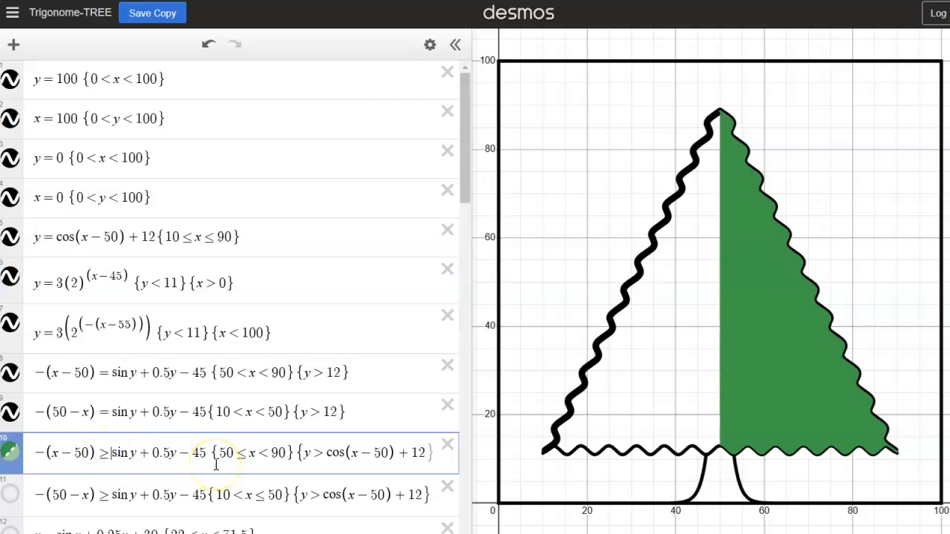
key(BackSpace)
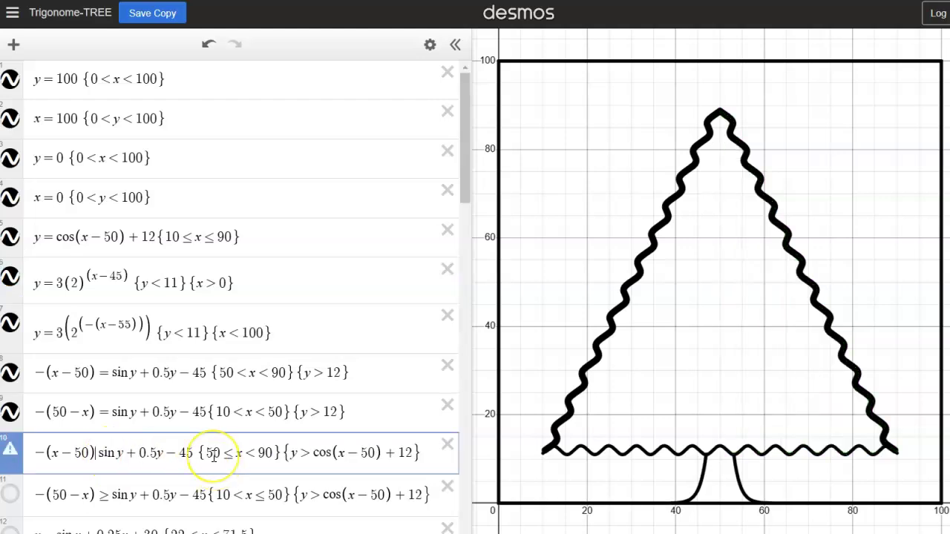
text(<)
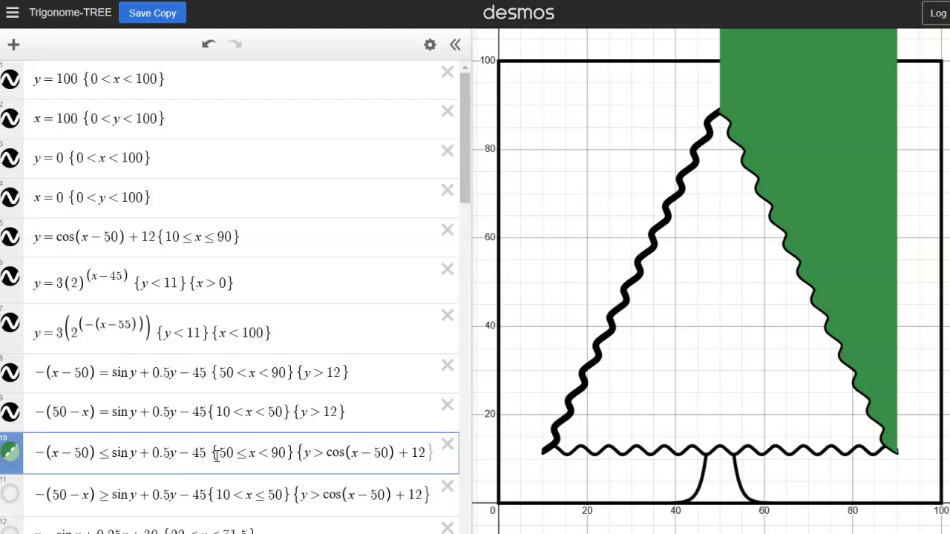
key(BackSpace)
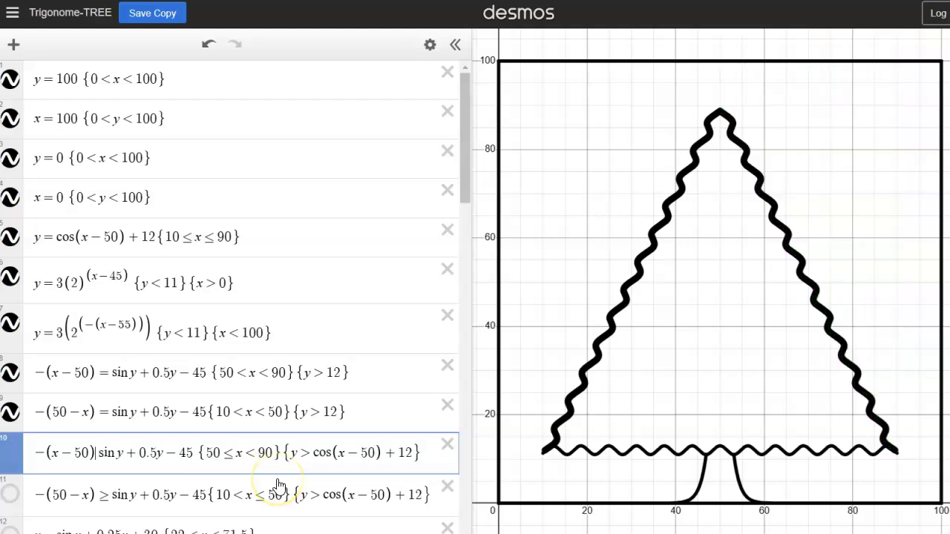
text(>)
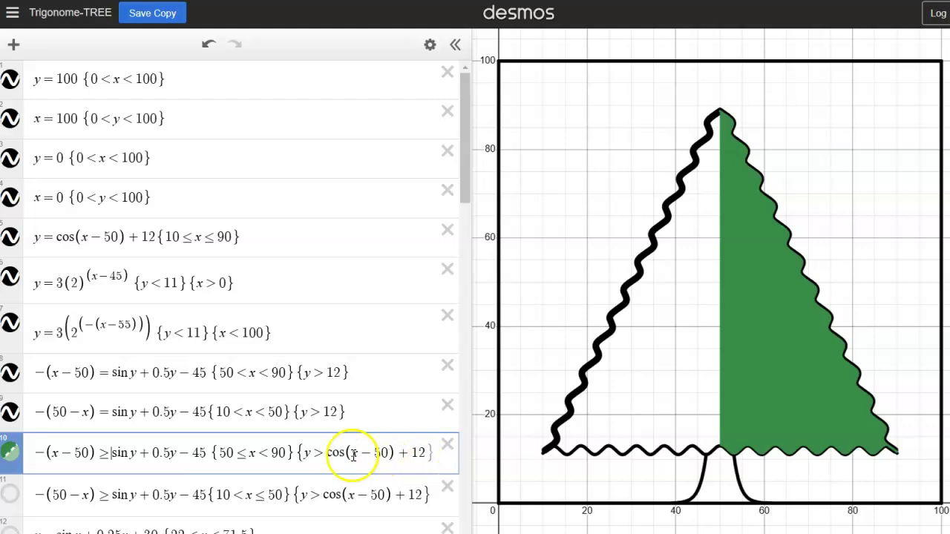
Step: Try removing the y > cos(x − 50) + 12 restriction from the right half's shading inequality and restore it
key(BackSpace)
key(BackSpace)
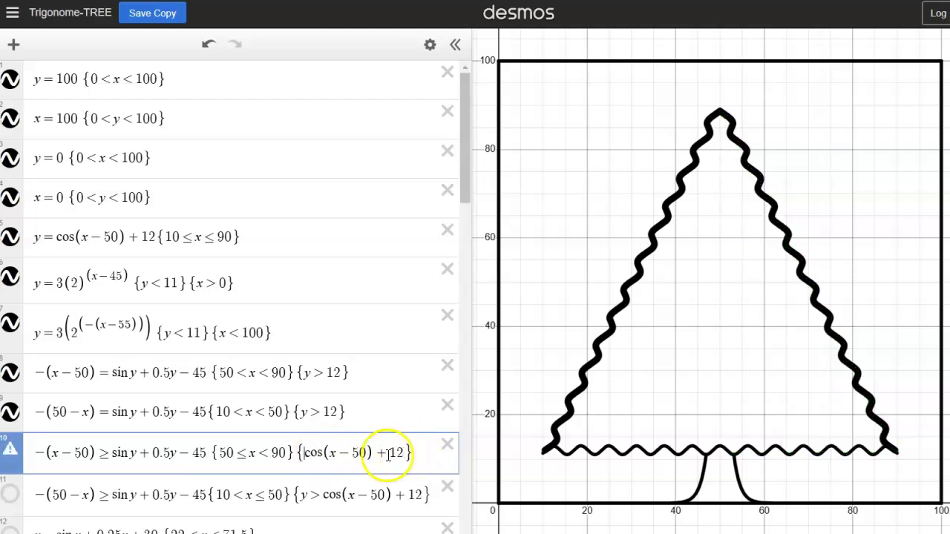
drag(407, 452, 332, 451)
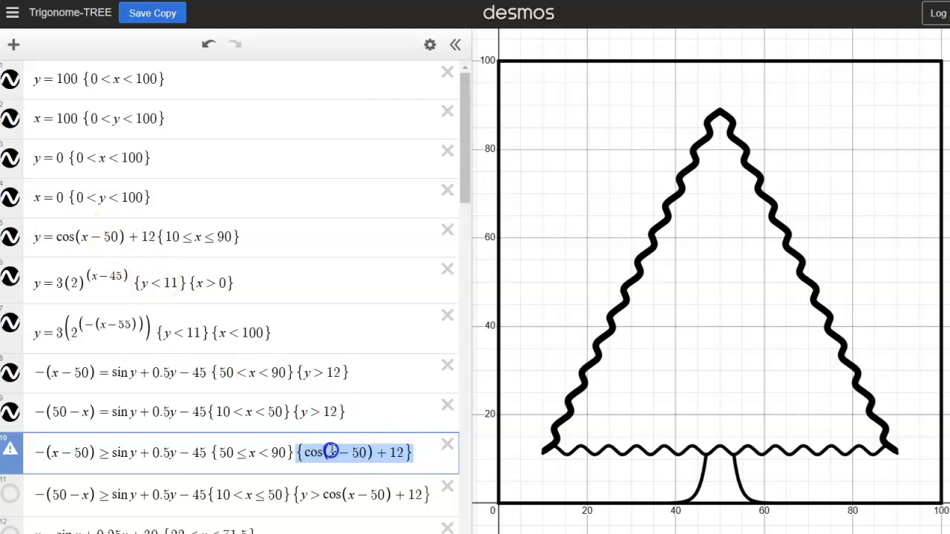
key(BackSpace)
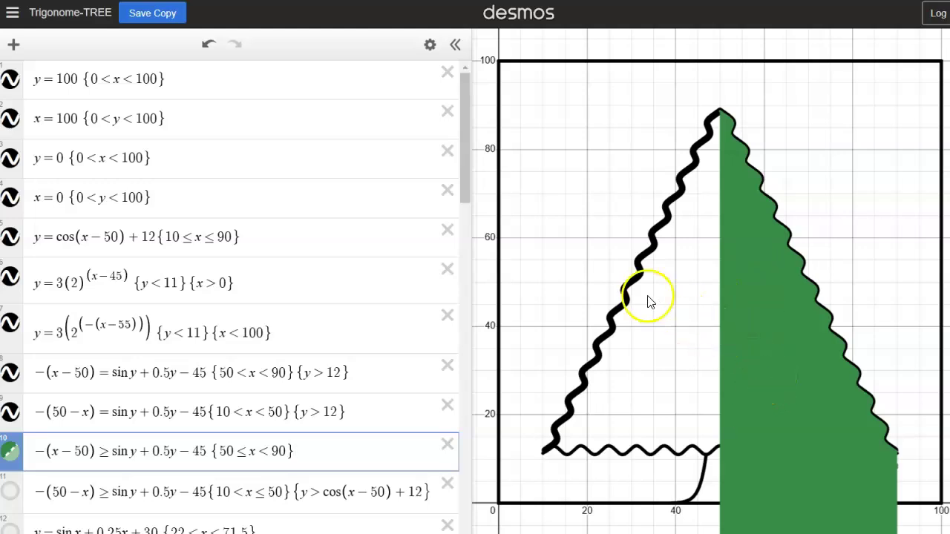
key(ctrl+z)
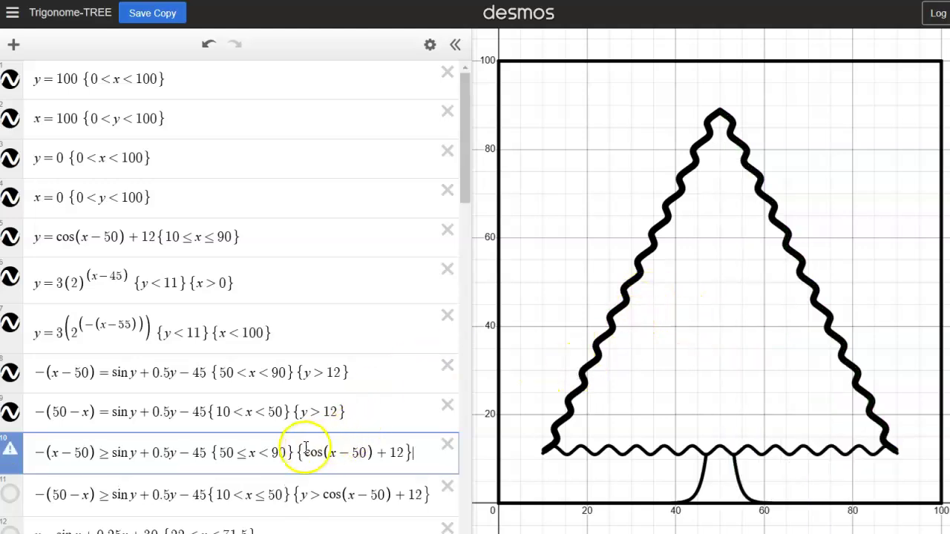
text(y )
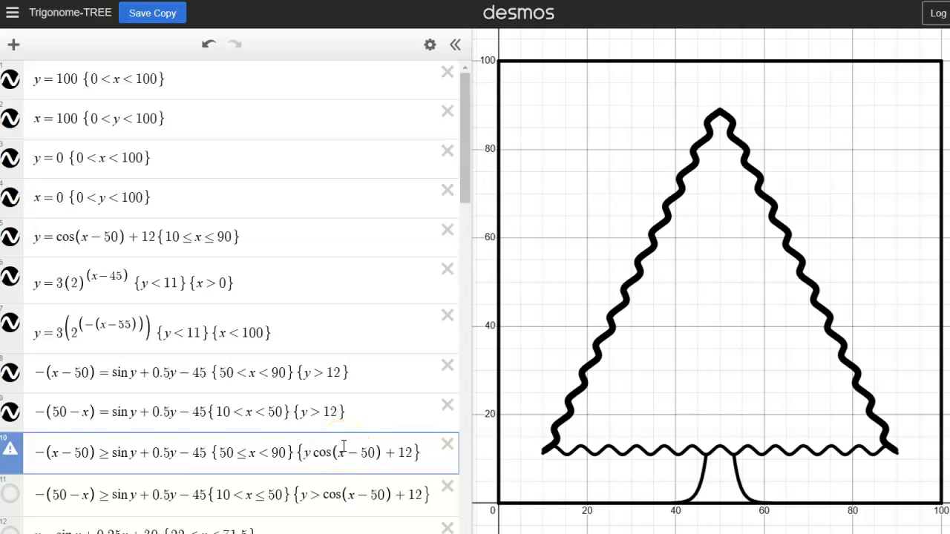
text(>)
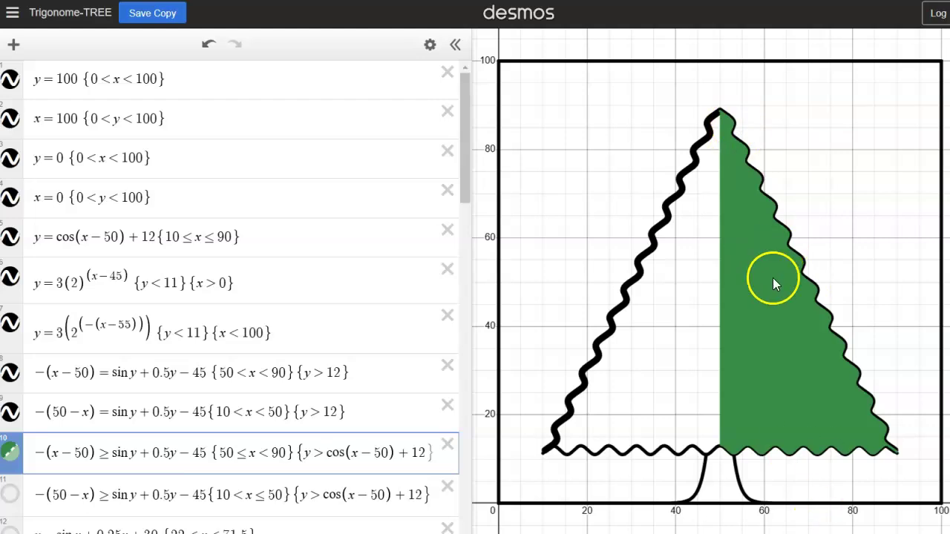
Step: Show the green shading of the tree's left half, the inequality −(50 − x) ≥ sin y + 0.5y − 45
click(10, 495)
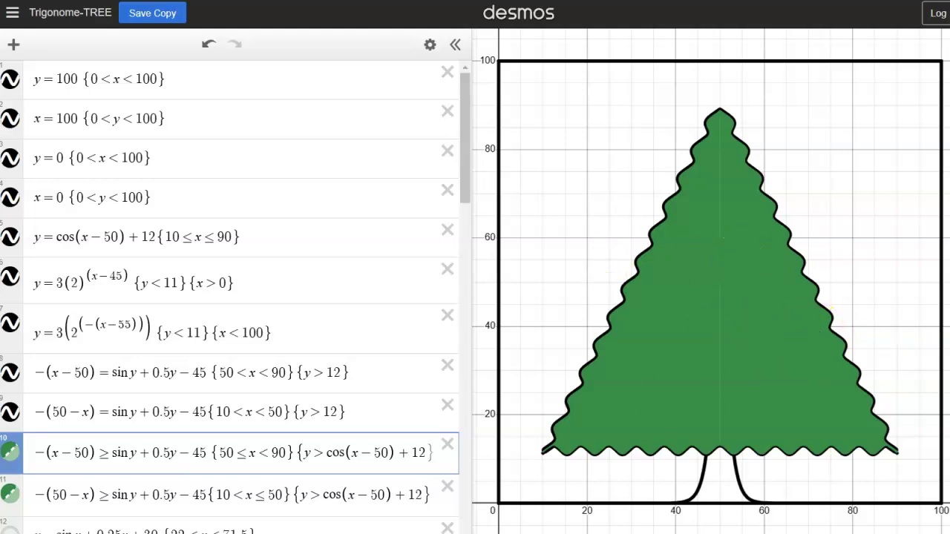
Step: Move the garland equation y = sin x + 0.25x + 10 above the +30 one and show all four red garlands
drag(465, 170, 476, 235)
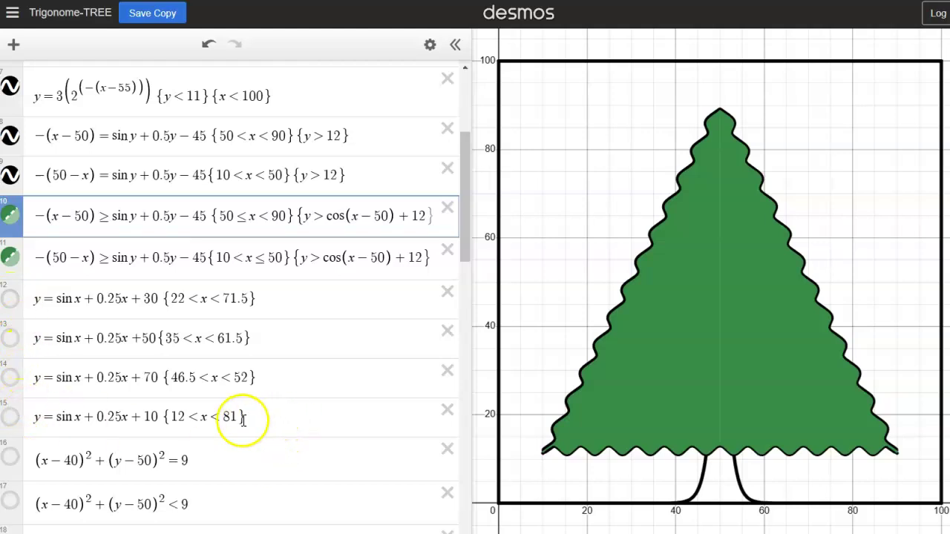
drag(18, 408, 17, 283)
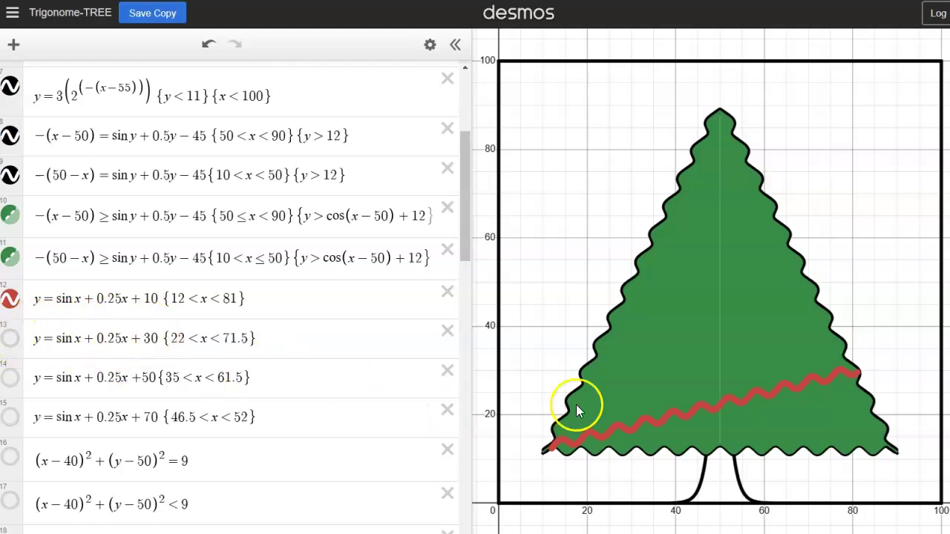
click(10, 343)
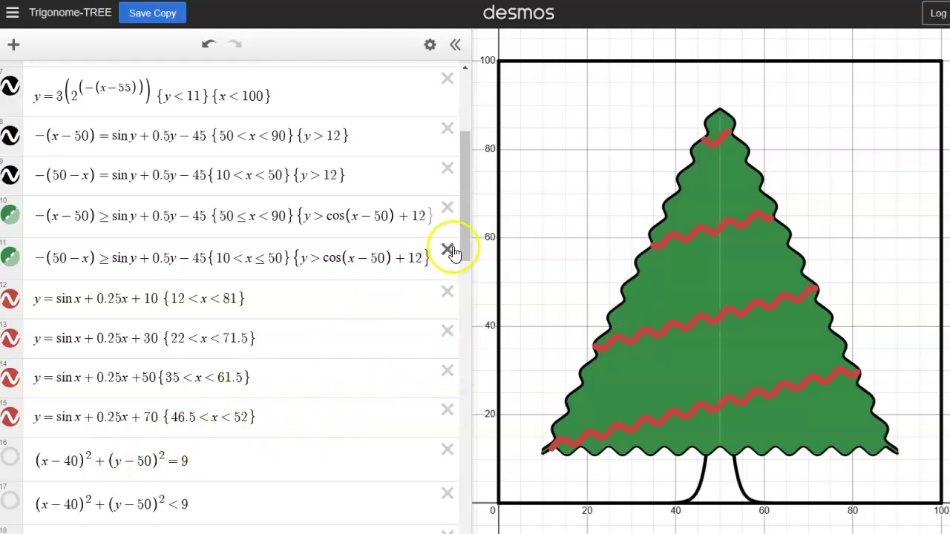
Step: Show the first ornament's black outline, (x − 40)² + (y − 50)² = 9, and its red fill inequality
drag(468, 217, 476, 298)
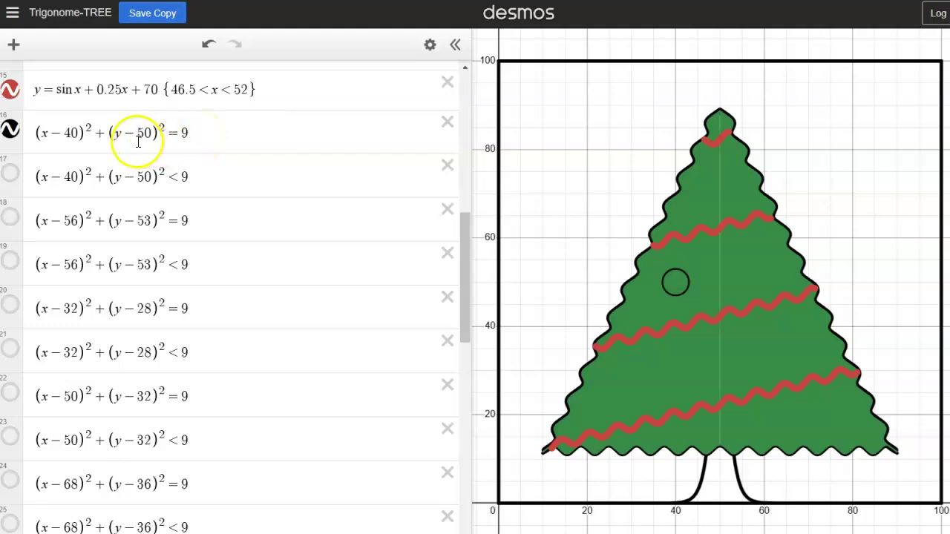
click(74, 134)
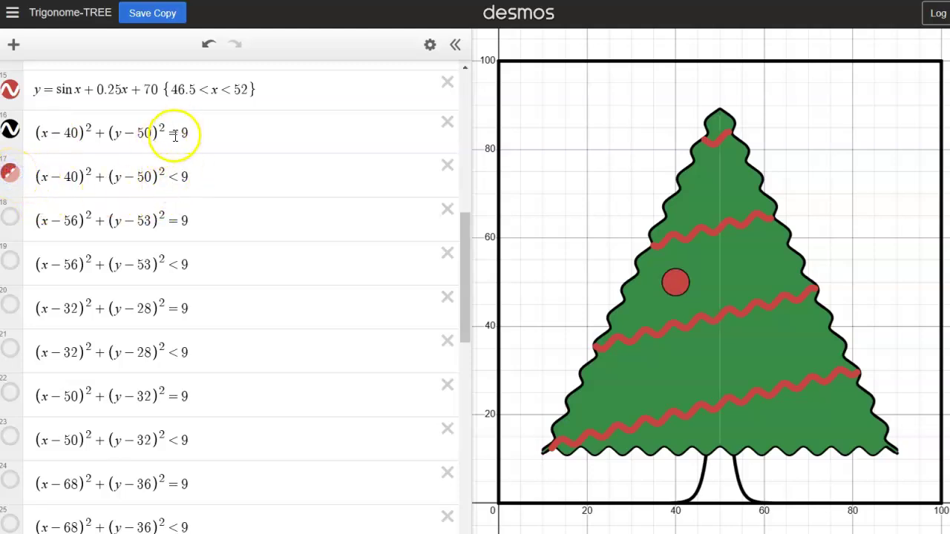
Step: Try > instead of < in the first ornament's fill inequality and restore <
click(178, 178)
key(BackSpace)
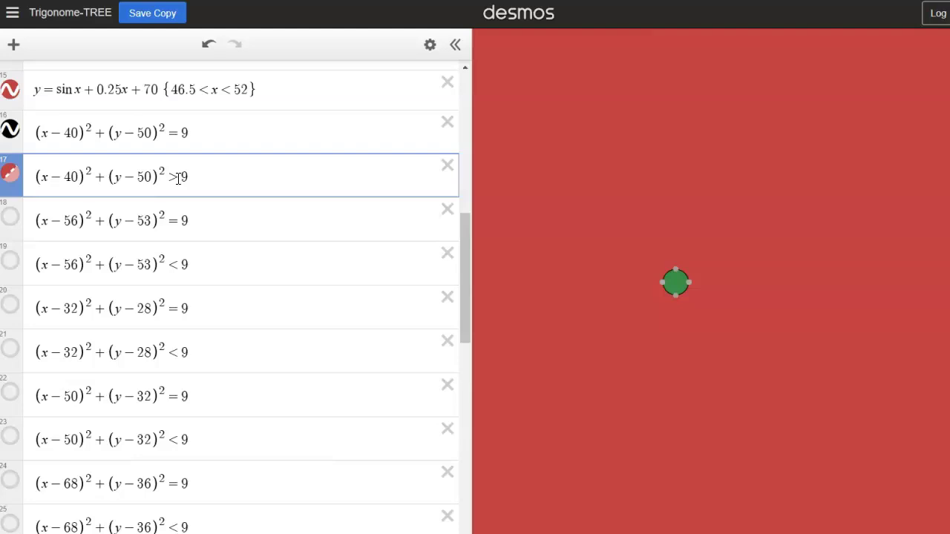
key(BackSpace)
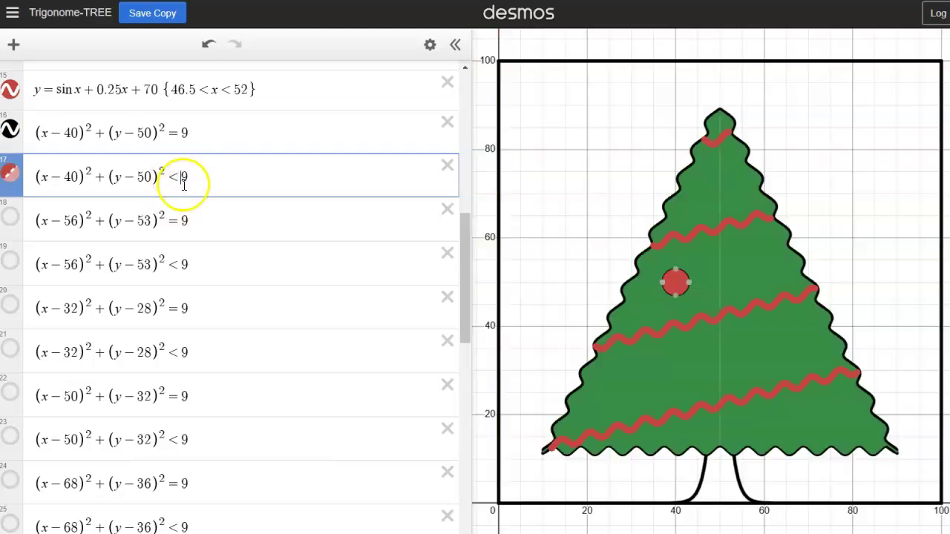
Step: Show the outlines and red fills of the ornaments centred at (56, 53), (32, 28), (50, 32), (68, 36) and (50, 17), plus the (75, 20) outline
click(12, 220)
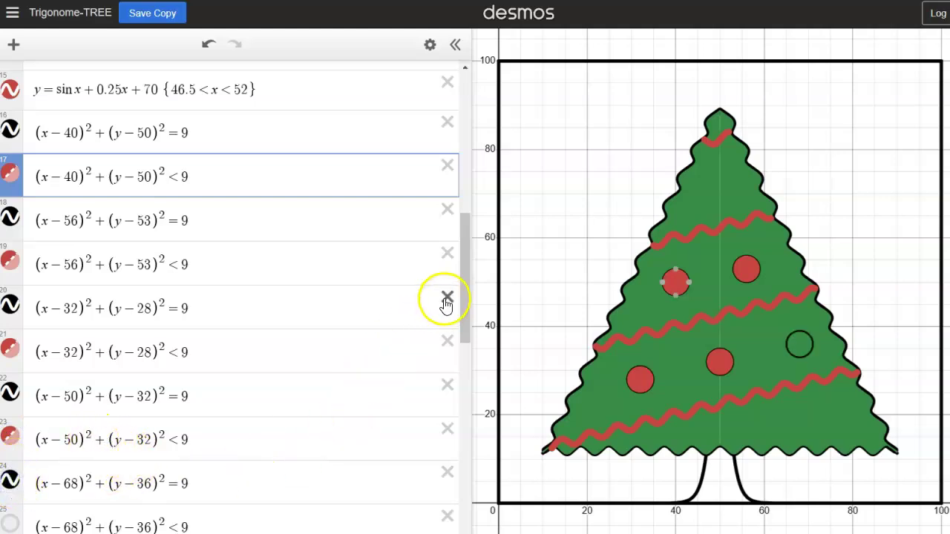
drag(465, 276, 472, 326)
click(11, 361)
click(11, 403)
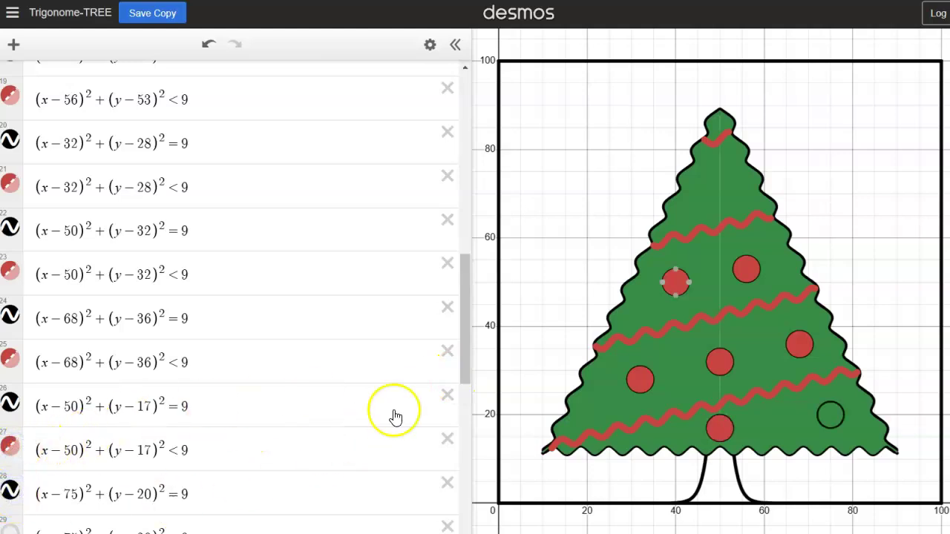
Step: Show the red fill of the ornament centred at (75, 20) and both the outline and fill of the one at (50, 72)
drag(464, 341, 468, 378)
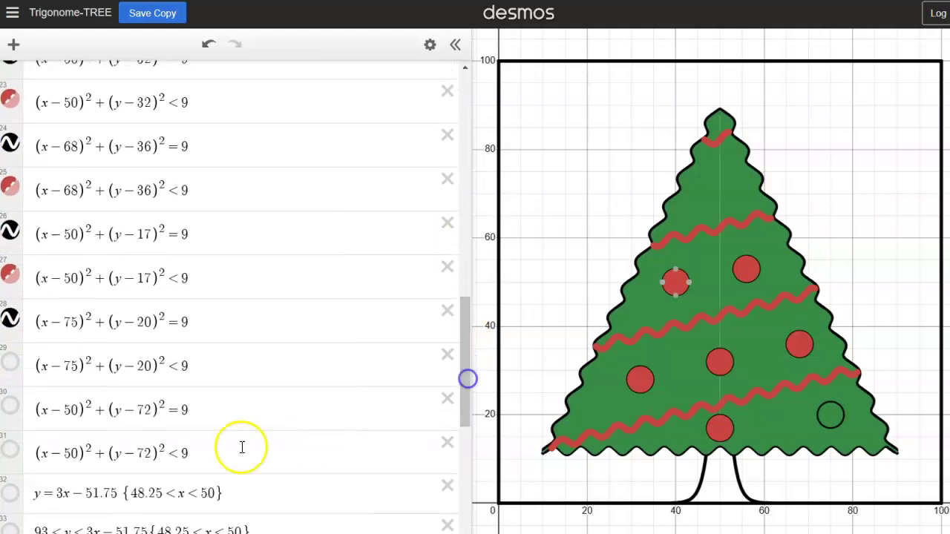
click(9, 363)
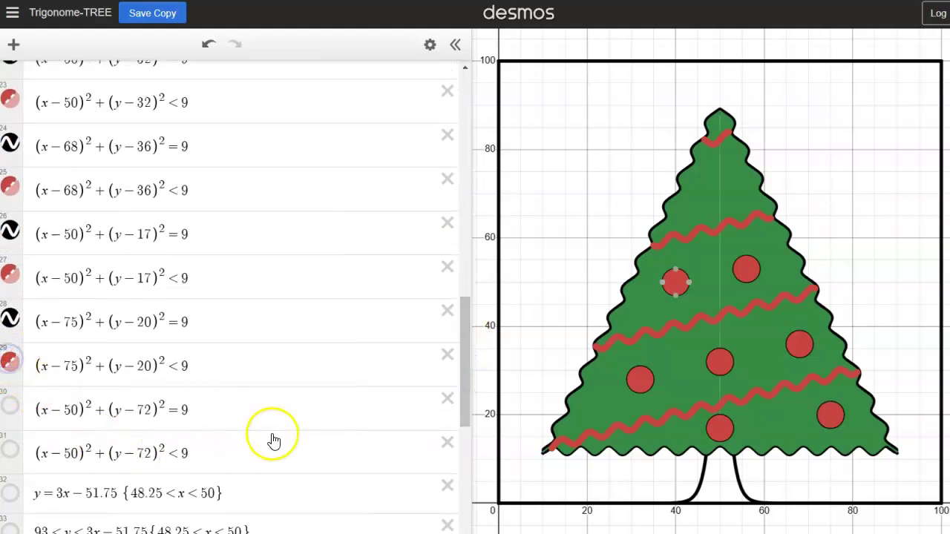
drag(462, 325, 463, 354)
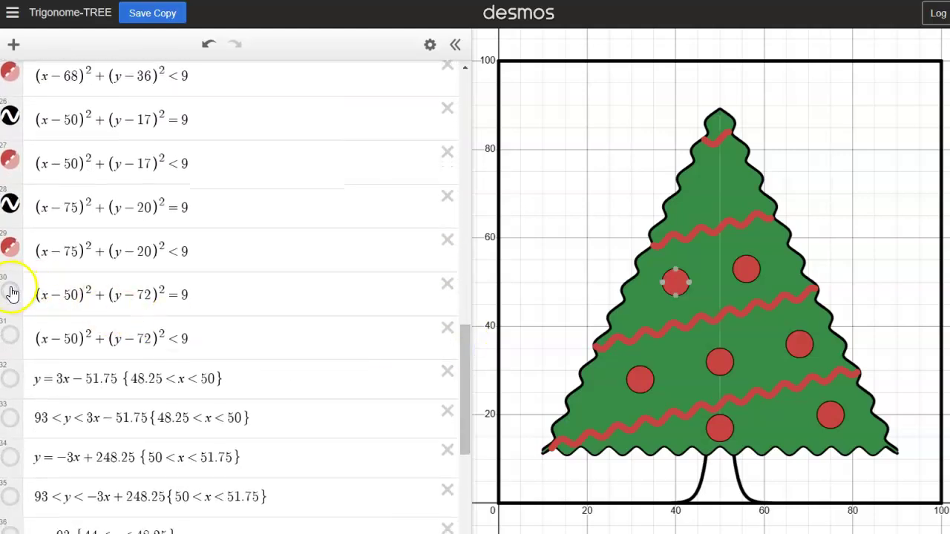
click(12, 330)
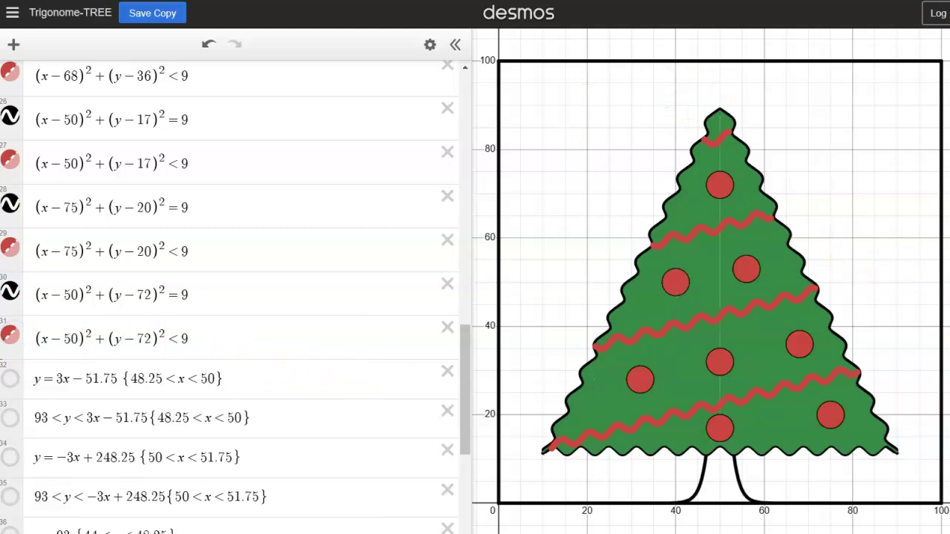
Step: Show the star's top point with edges y = 3x − 51.75 and y = −3x + 248.25, both y = 93 segments and the two orange fills
scroll(237, 297, down, 1)
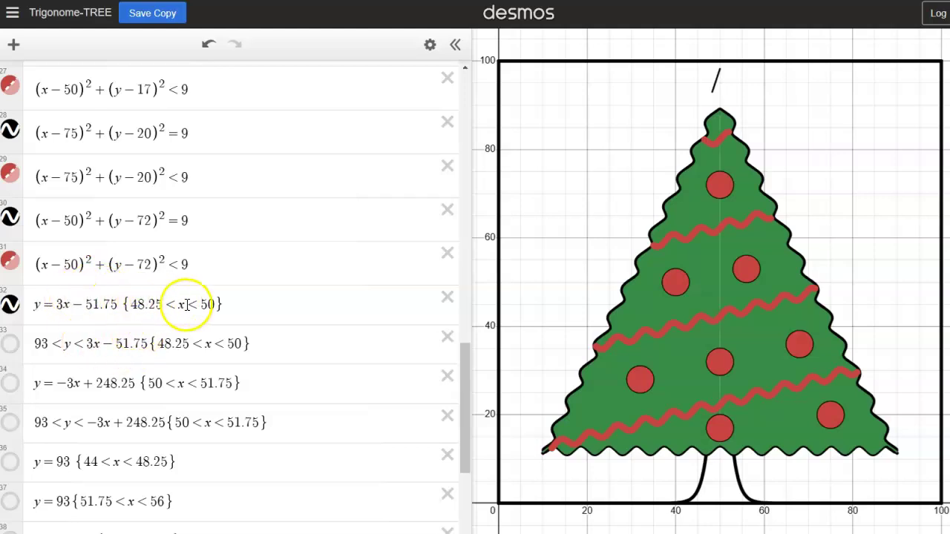
click(213, 305)
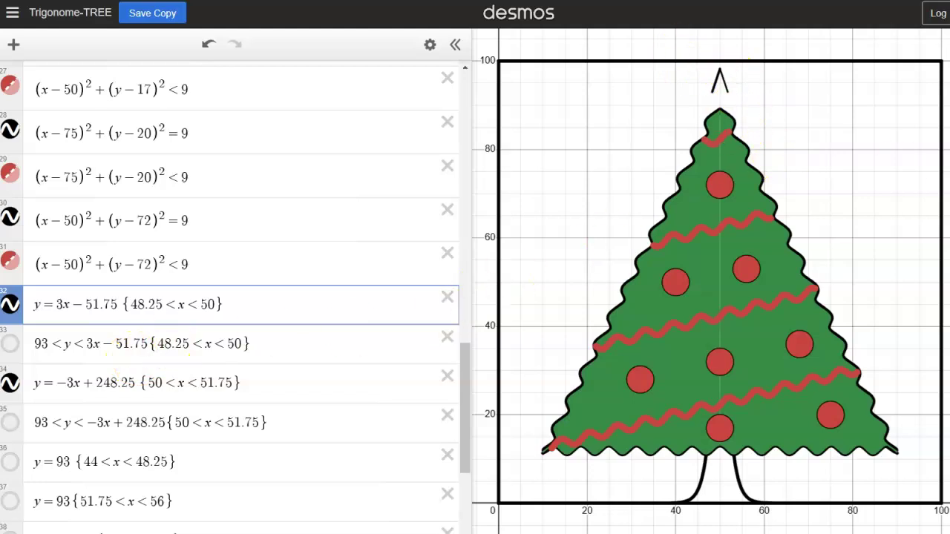
click(705, 78)
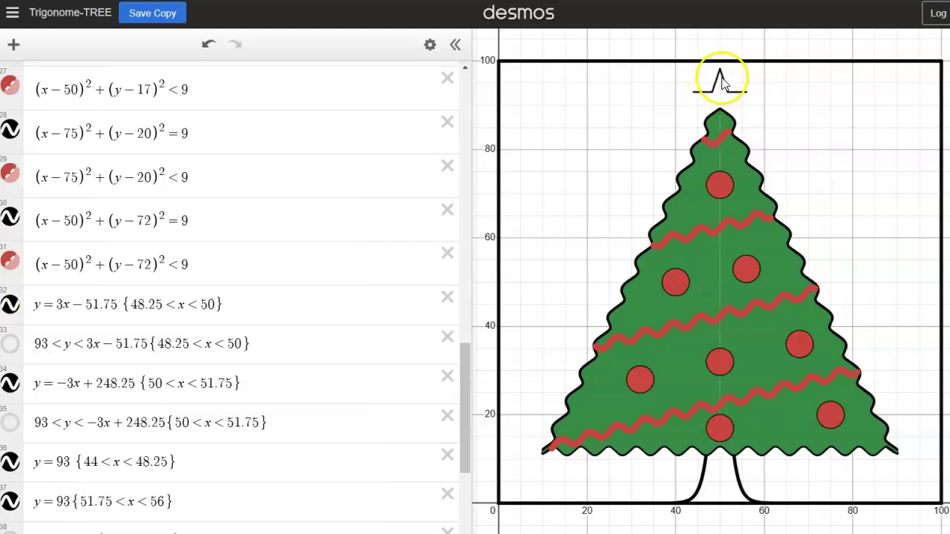
click(11, 346)
click(11, 422)
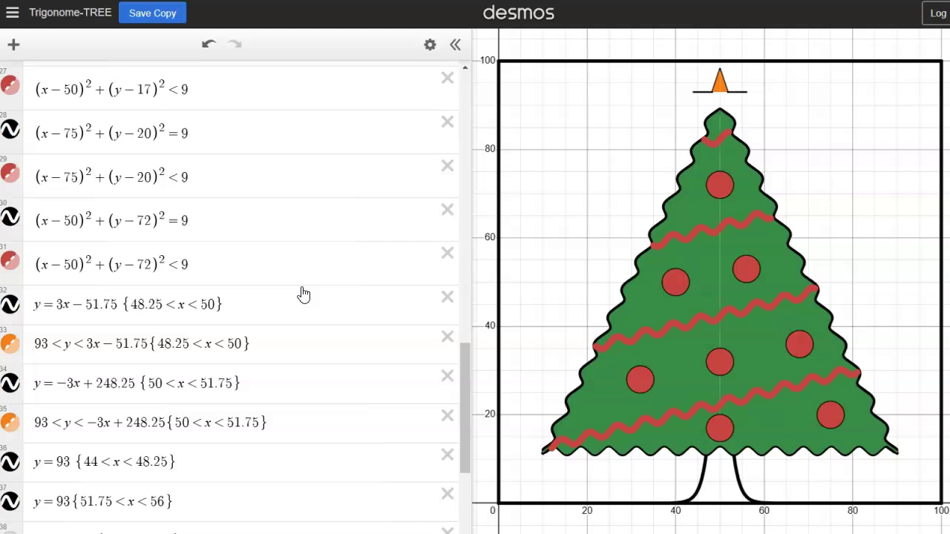
Step: Show the star's right and left points with edges y = x + 37 and y = −x + 137 and their orange fills up to y = 93
drag(466, 374, 457, 441)
click(10, 314)
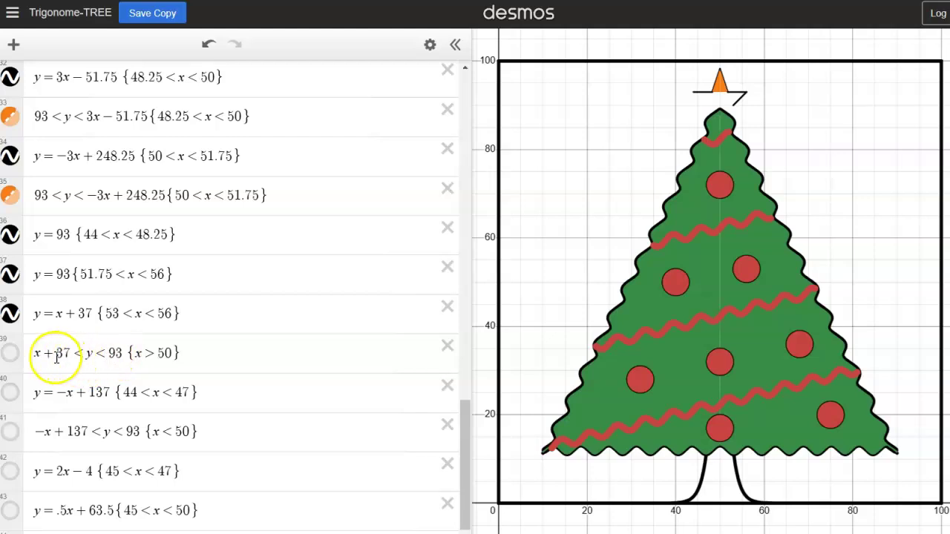
click(11, 355)
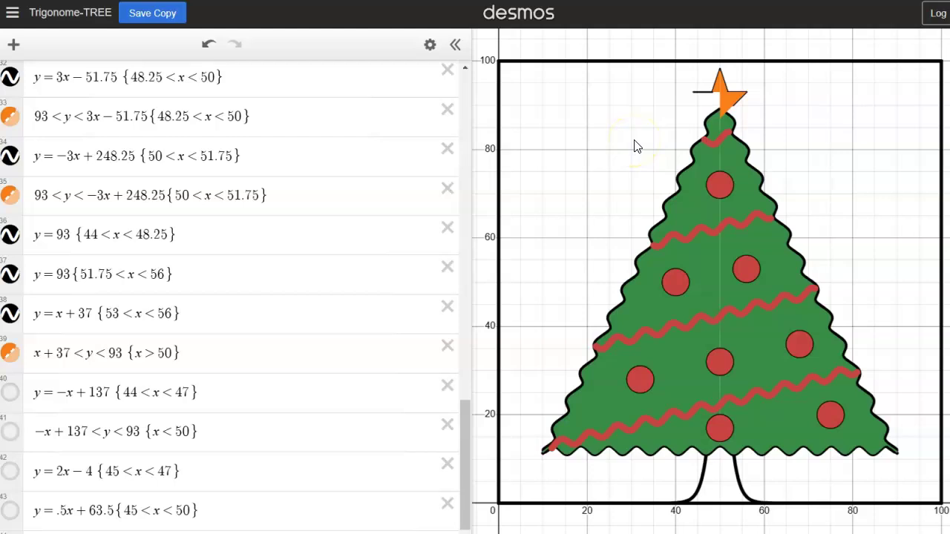
click(9, 393)
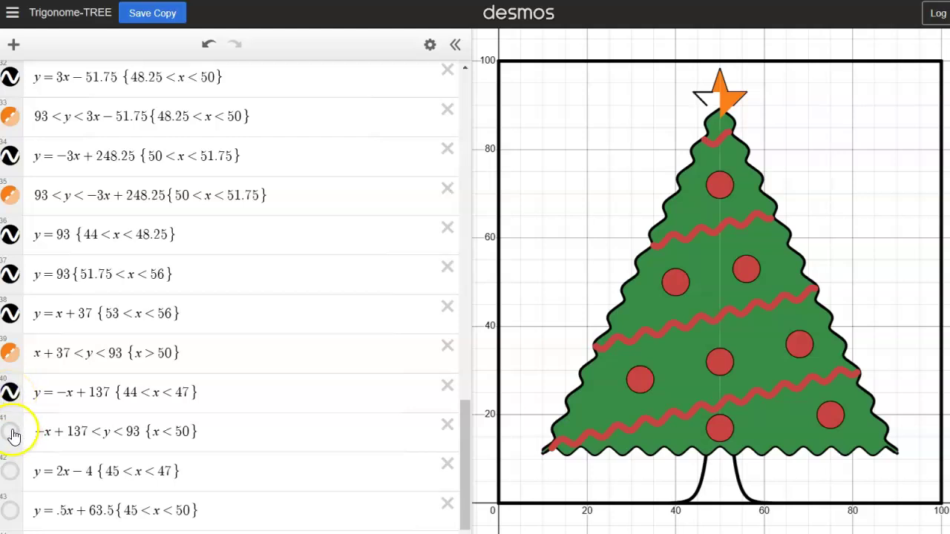
click(12, 434)
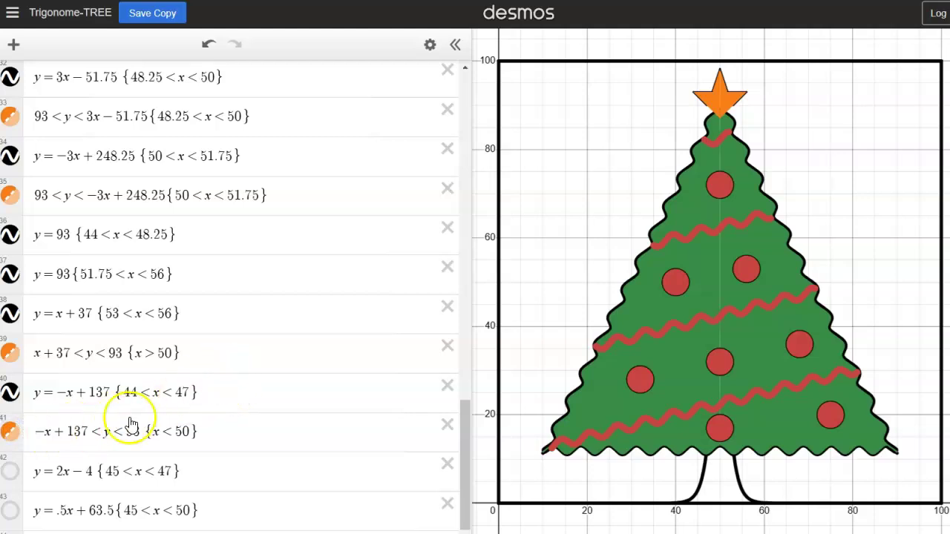
Step: Show the star's lower-left point with edges y = 2x − 4 and y = .5x + 63.5 and the orange fill between them
scroll(109, 469, down, 1)
scroll(108, 469, down, 4)
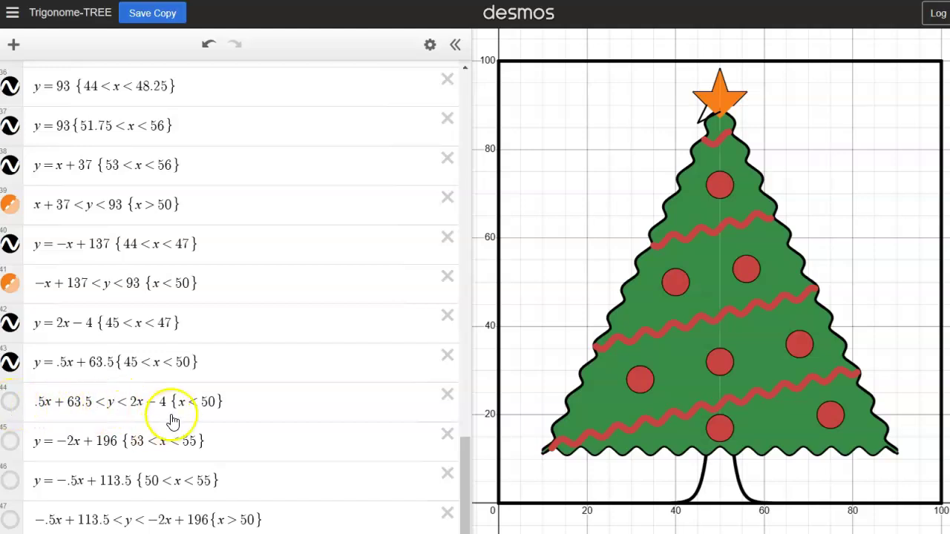
click(10, 401)
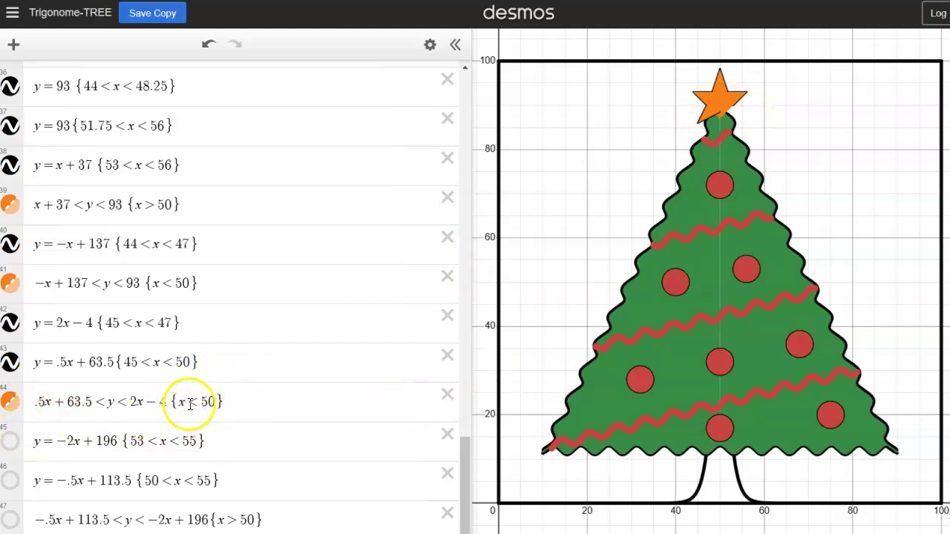
Step: Show the star's lower-right point with edges y = −2x + 196 and y = −.5x + 113.5 and the orange fill between them
click(11, 443)
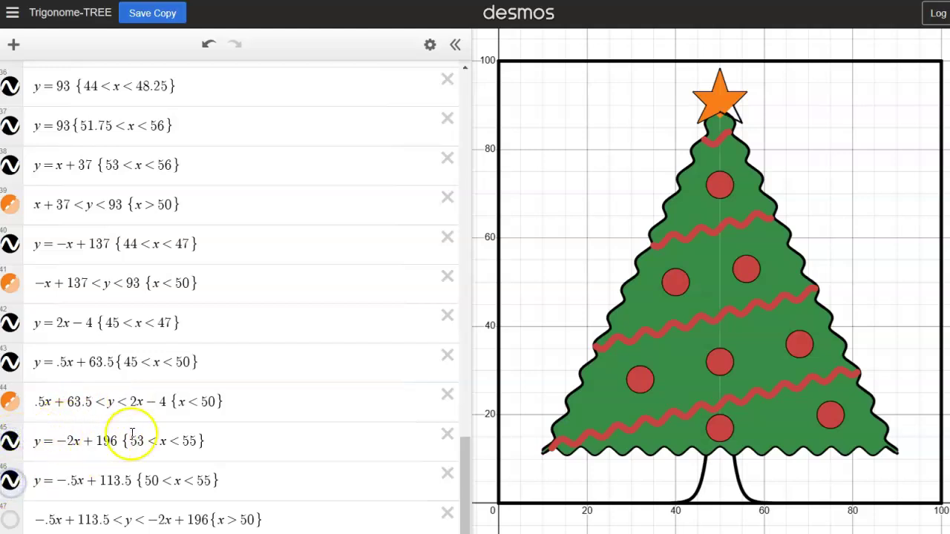
drag(467, 457, 468, 473)
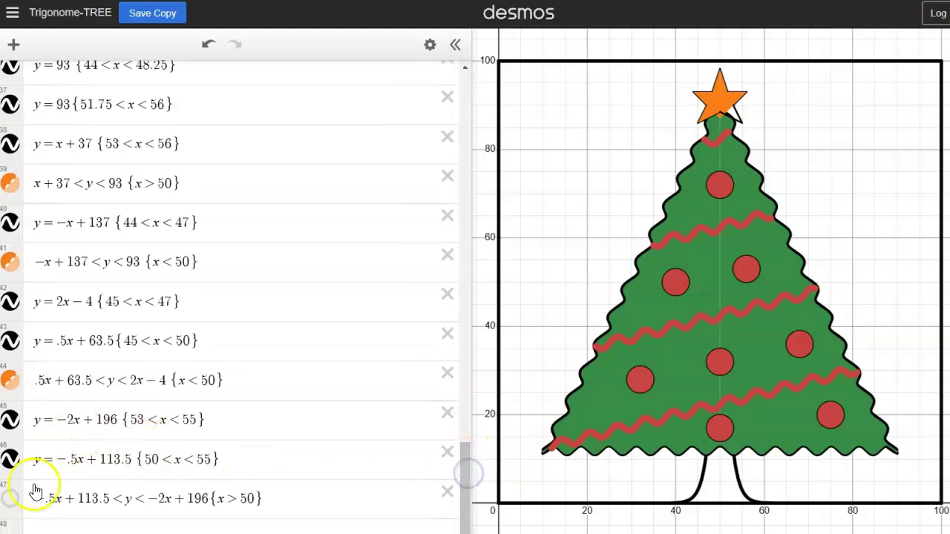
click(786, 464)
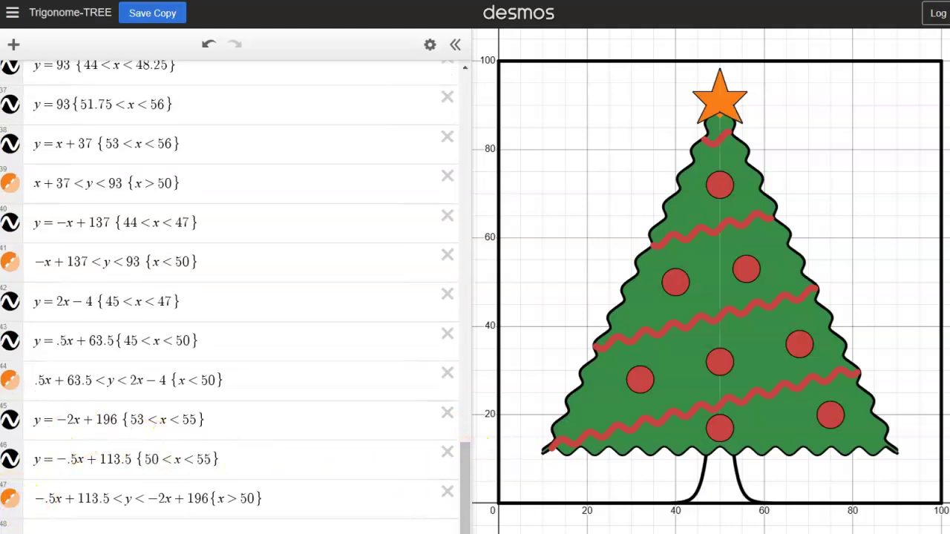